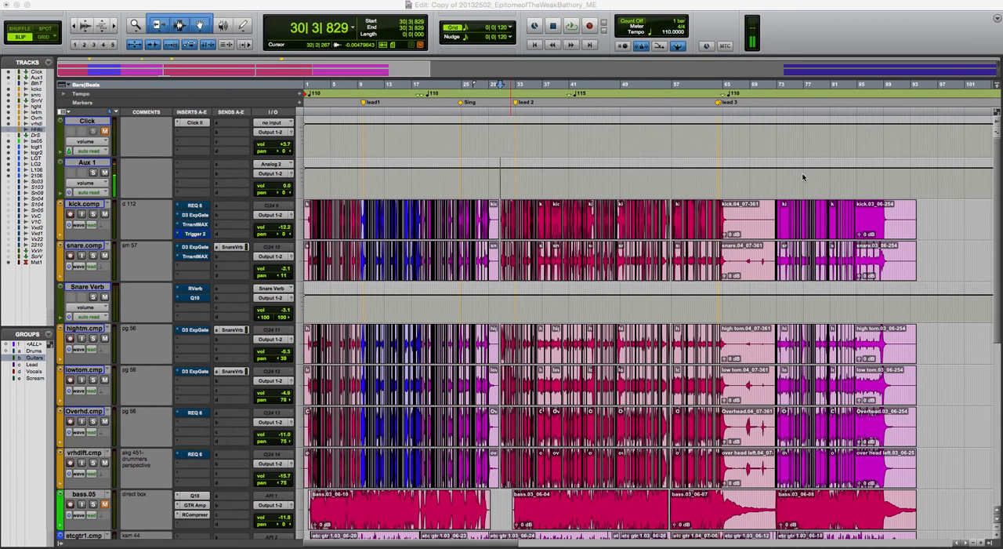
# Play back the full mix from bar 30, with the timeline enlarged around the lead 2 section
pyautogui.press('super+bracketright')
pyautogui.press('super+bracketright')
pyautogui.press('super+bracketright')
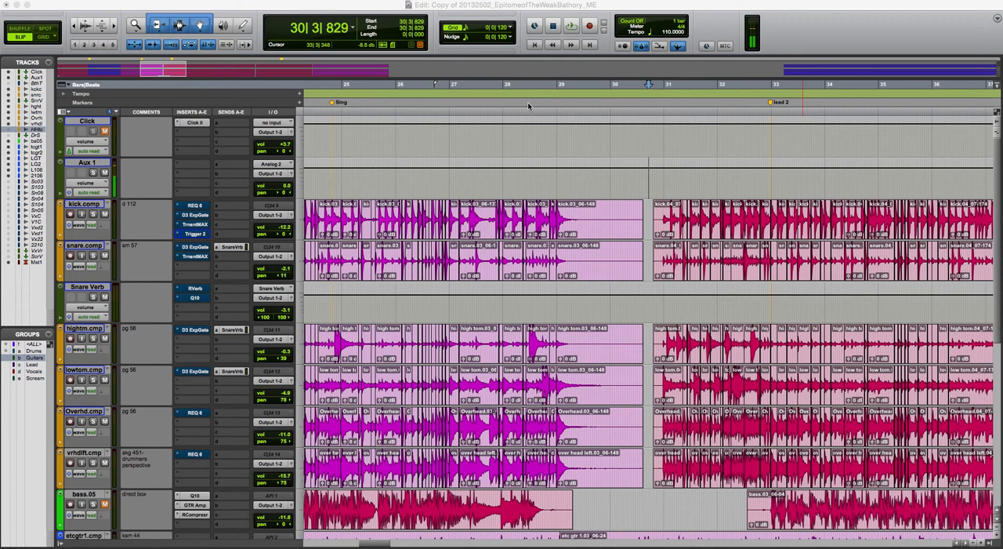
pyautogui.press('space')
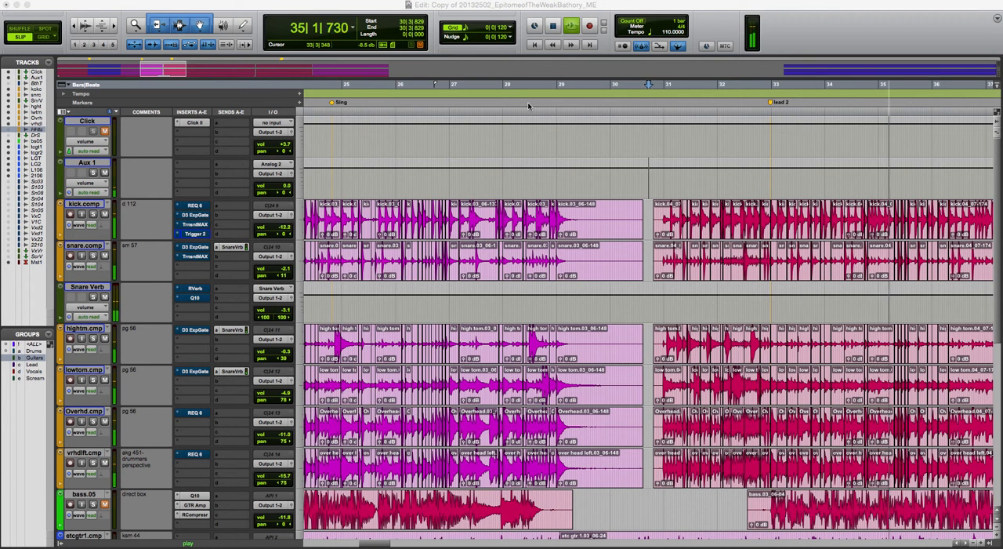
pyautogui.press('space')
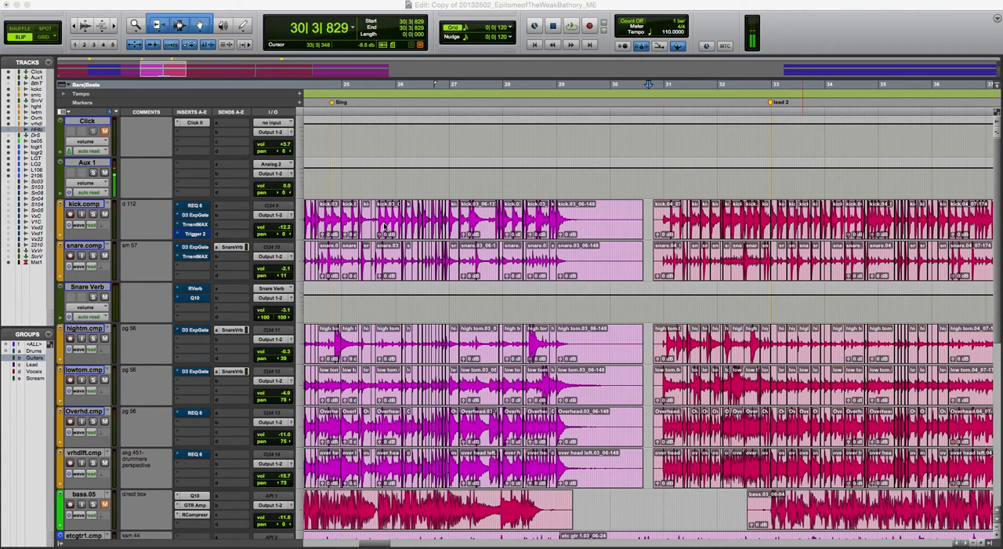
# Deactivate the Guitars group, solo the Aux 1 and kick.comp tracks, and play back the isolated kick
pyautogui.click(33, 358)
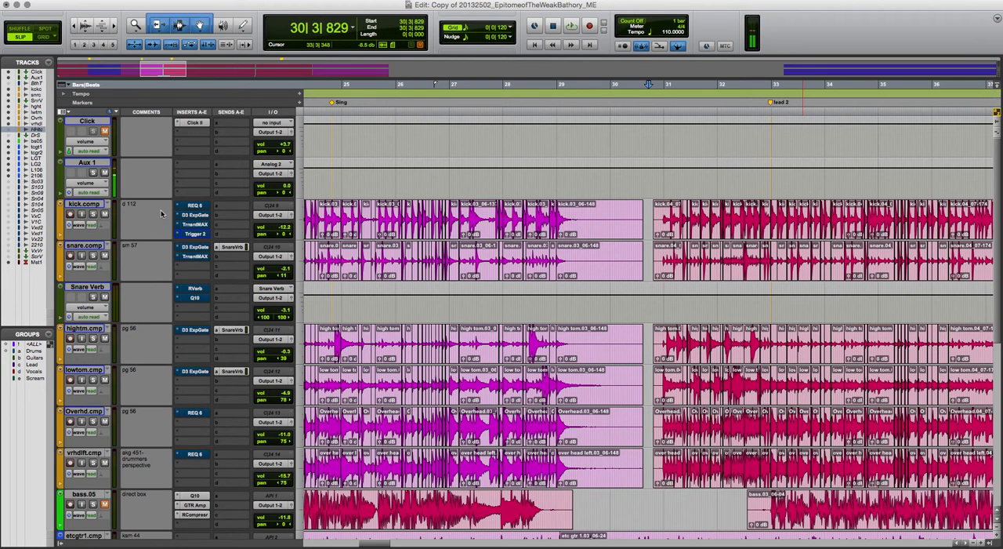
pyautogui.hotkey('shift', 's')
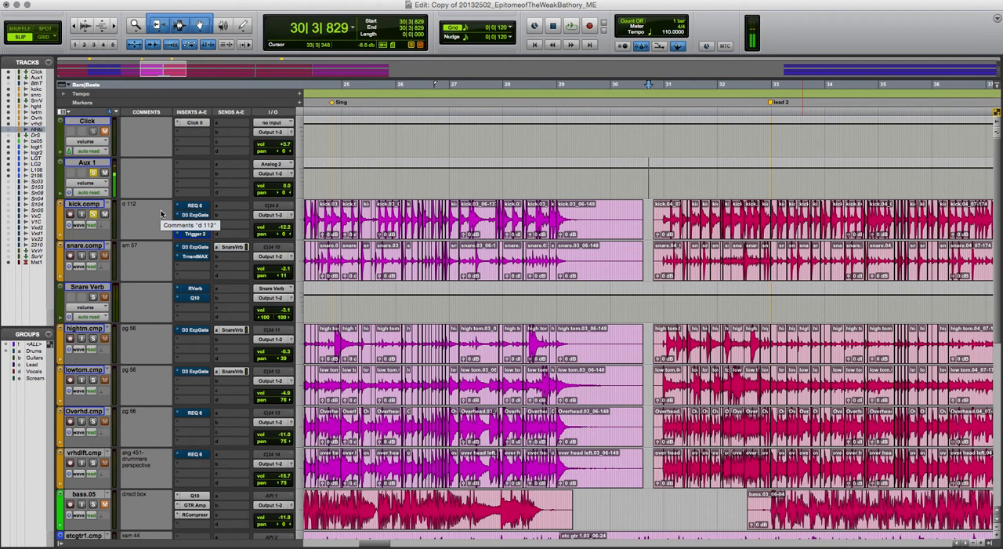
pyautogui.press('space')
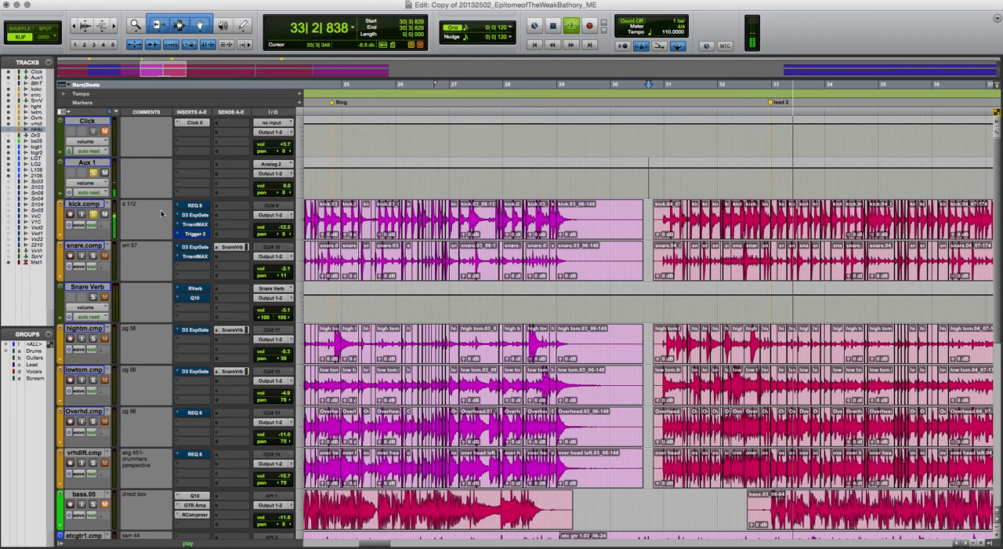
pyautogui.press('space')
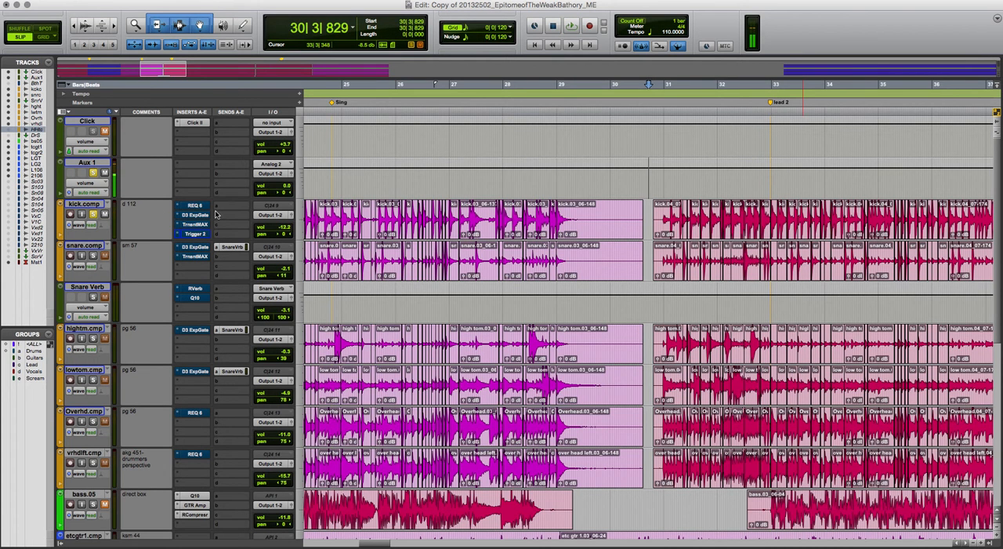
# Review the REQ 6 equalizer curve on kick.comp while auditioning the kick, and close the plug-in
pyautogui.click(196, 205)
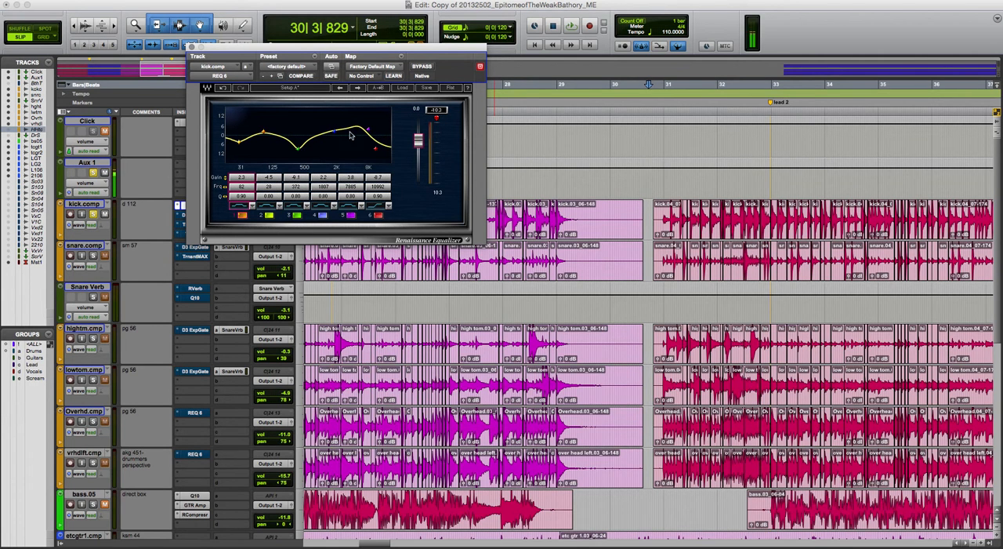
pyautogui.press('space')
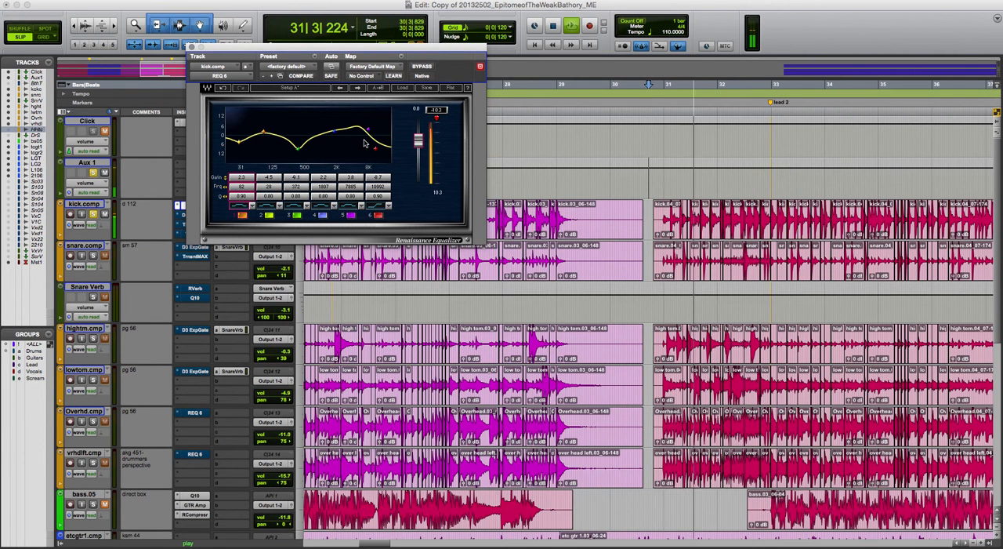
pyautogui.press('space')
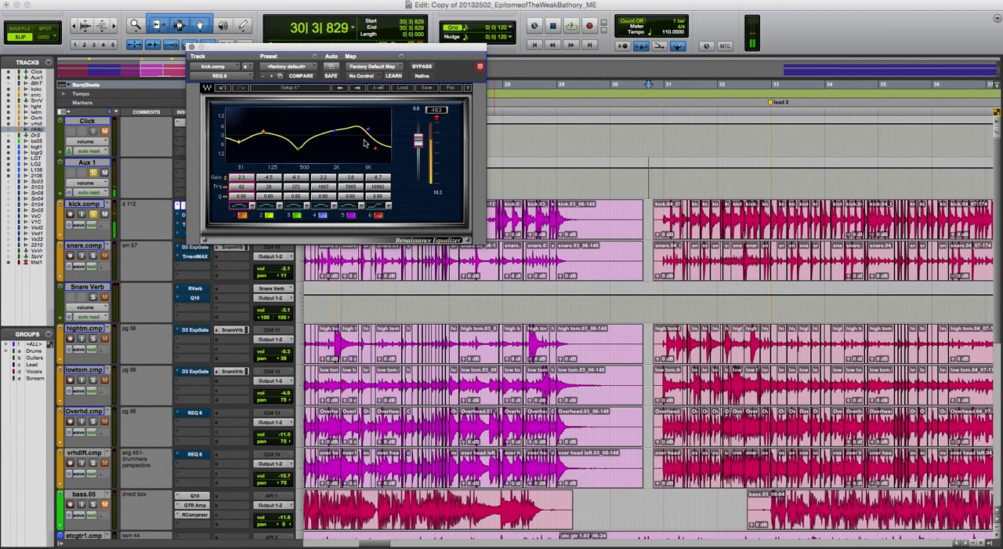
pyautogui.click(191, 47)
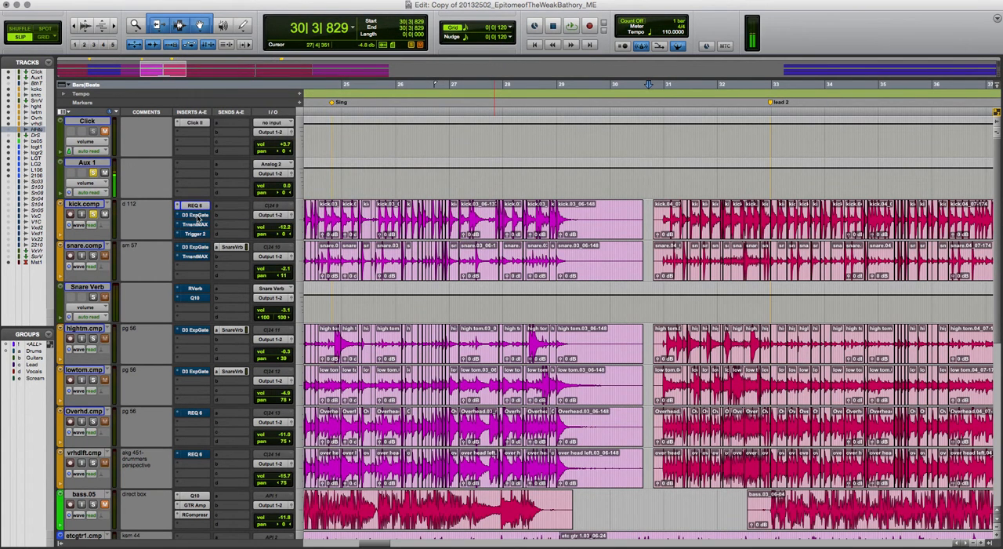
# In the Expander/Gate on kick.comp, set the hold to 61.3 ms and the release to 218.4 ms while the kick plays
pyautogui.click(196, 215)
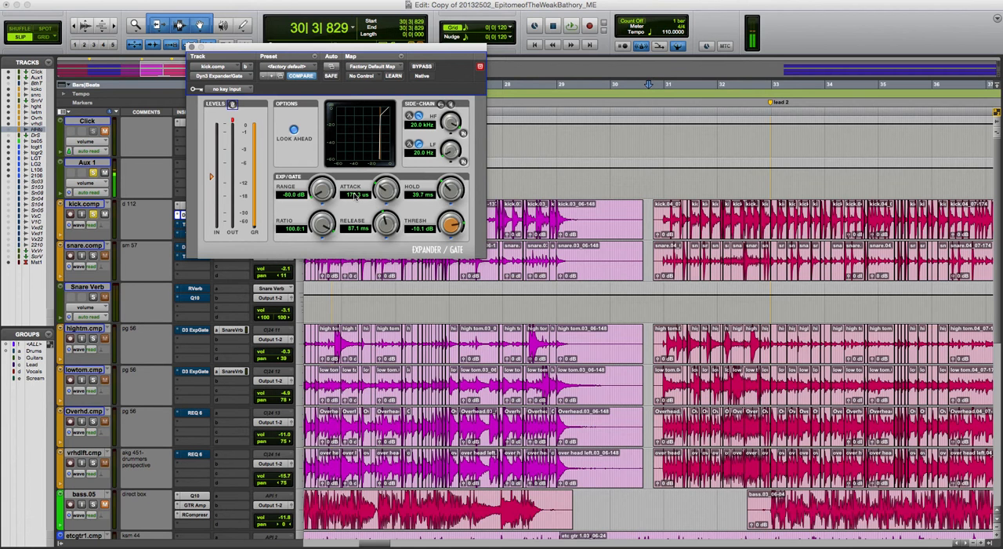
pyautogui.press('space')
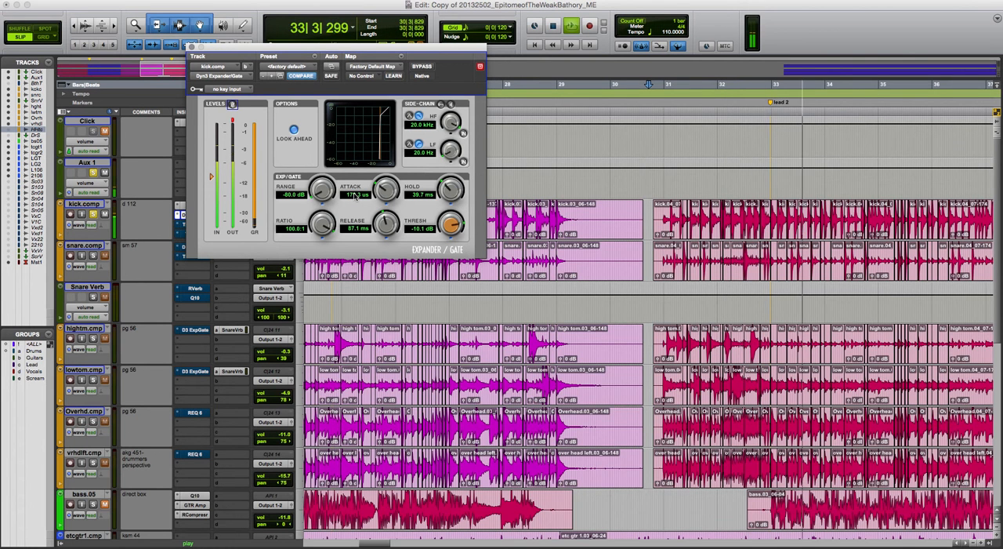
pyautogui.press('space')
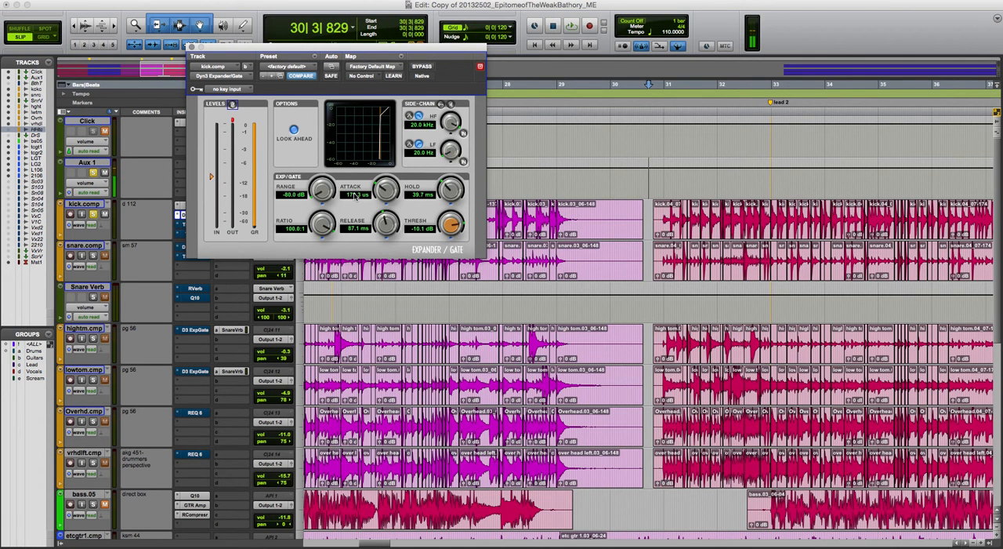
pyautogui.press('space')
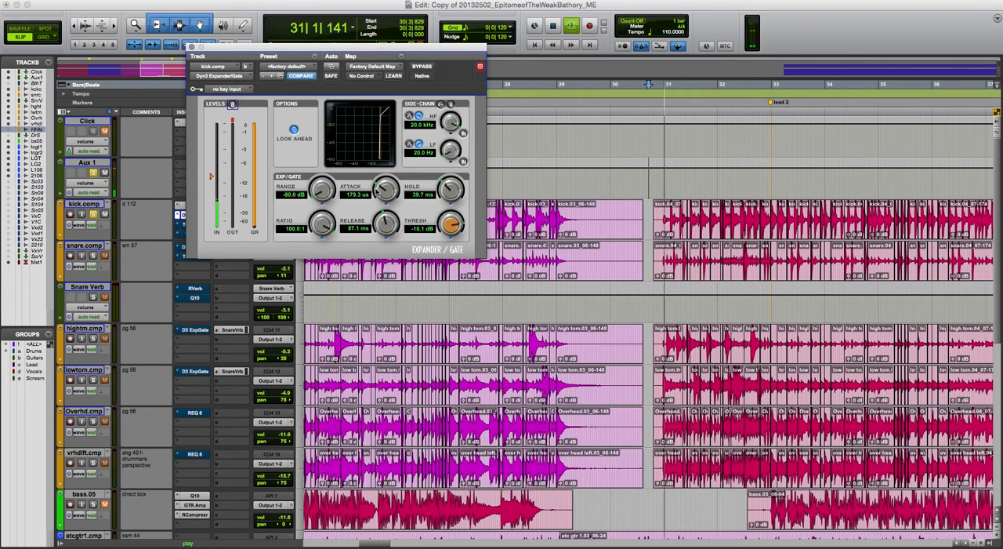
pyautogui.moveTo(447, 186)
pyautogui.mouseDown()
pyautogui.moveTo(449, 159)
pyautogui.moveTo(446, 172)
pyautogui.mouseUp()
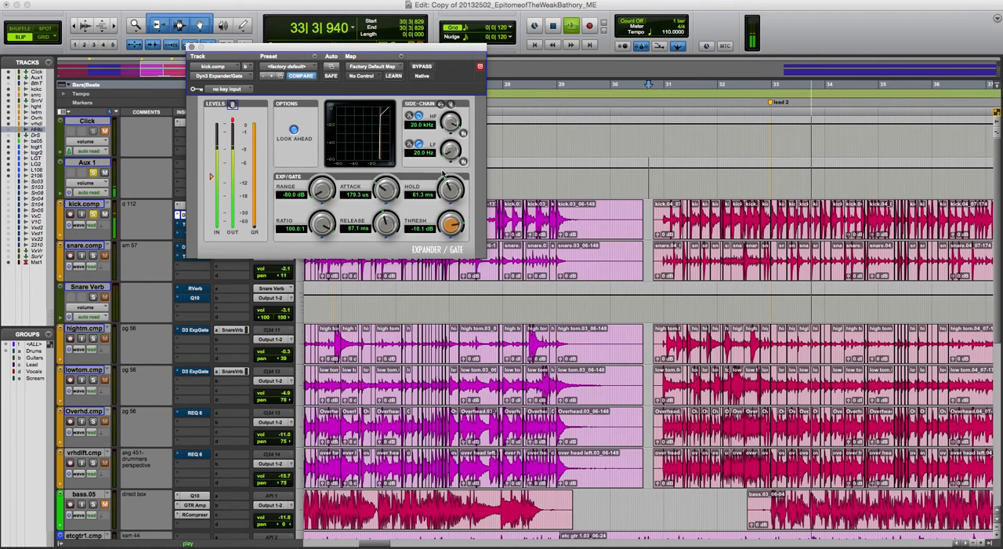
pyautogui.moveTo(381, 228)
pyautogui.mouseDown()
pyautogui.moveTo(380, 248)
pyautogui.moveTo(377, 189)
pyautogui.moveTo(377, 225)
pyautogui.mouseUp()
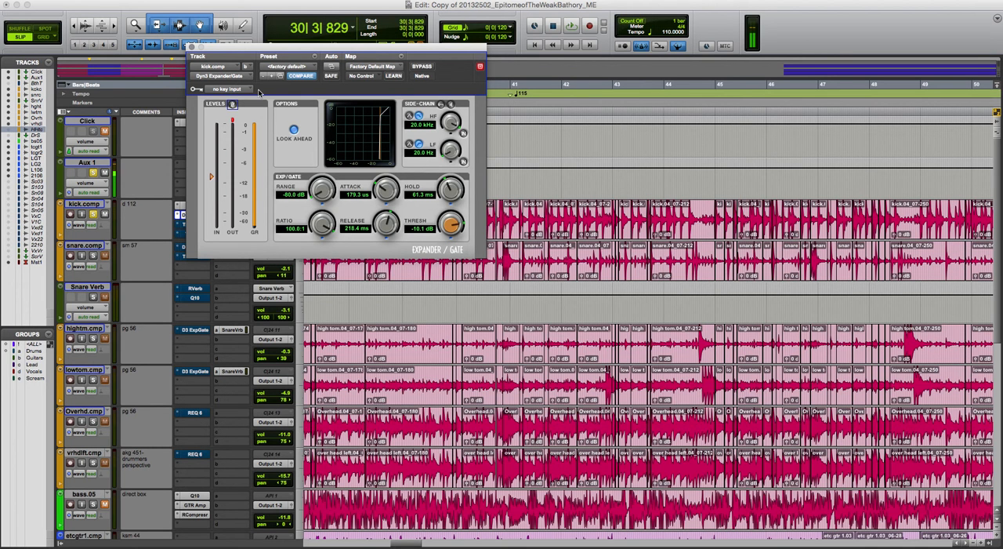
pyautogui.click(190, 48)
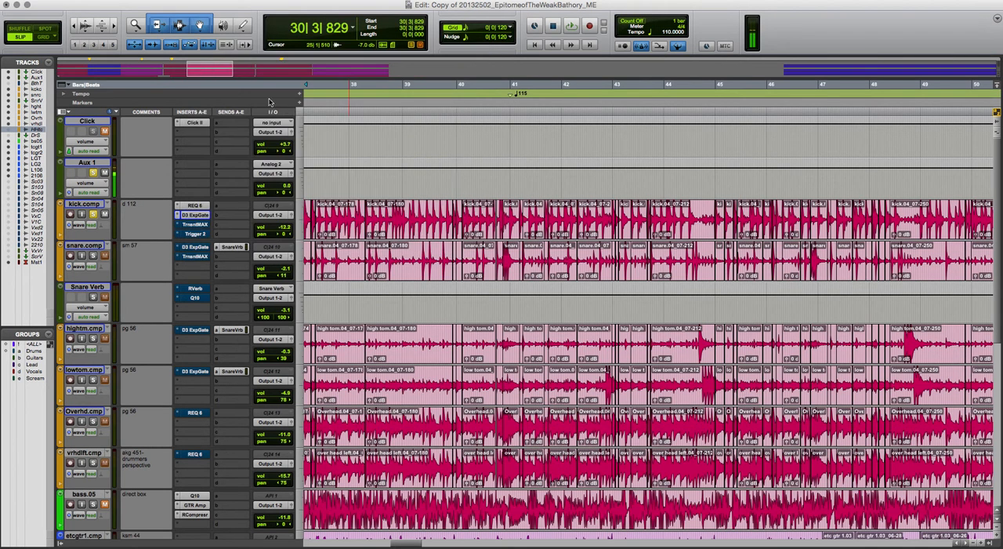
# Open Transient Master on kick.comp and set its attack to 42.0 % during playback
pyautogui.click(202, 225)
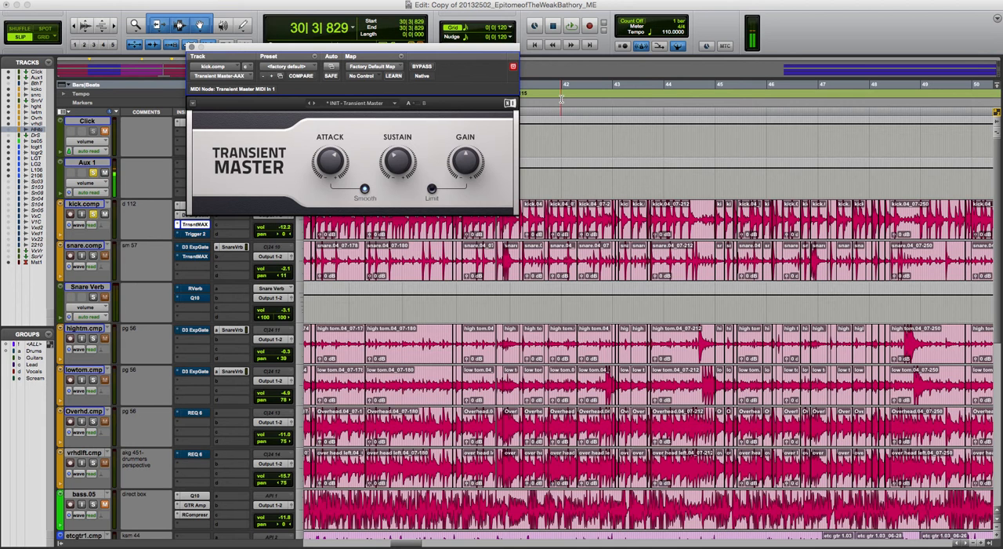
pyautogui.moveTo(332, 154)
pyautogui.moveTo(465, 155)
pyautogui.click(573, 150)
pyautogui.press('space')
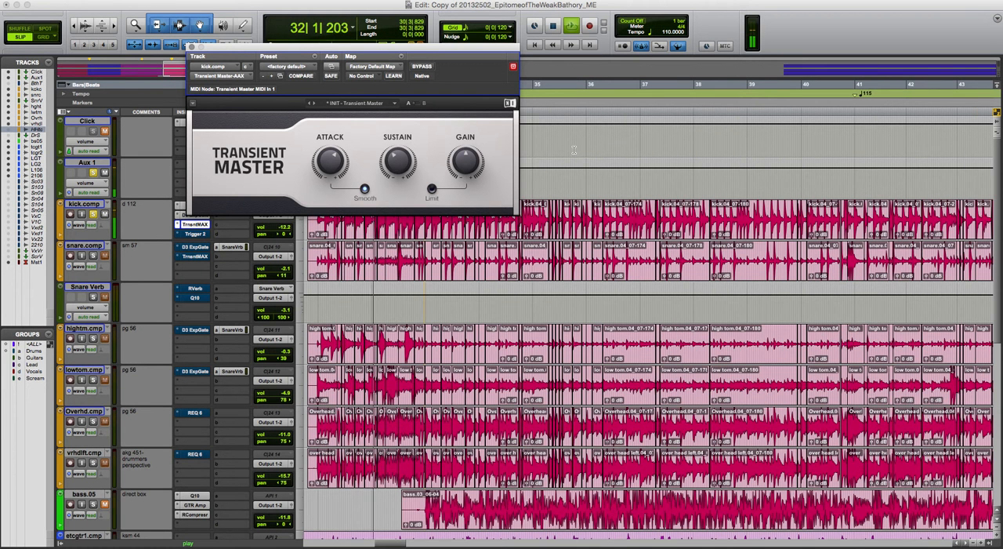
pyautogui.moveTo(330, 161)
pyautogui.mouseDown()
pyautogui.moveTo(330, 141)
pyautogui.moveTo(330, 190)
pyautogui.moveTo(330, 152)
pyautogui.mouseUp()
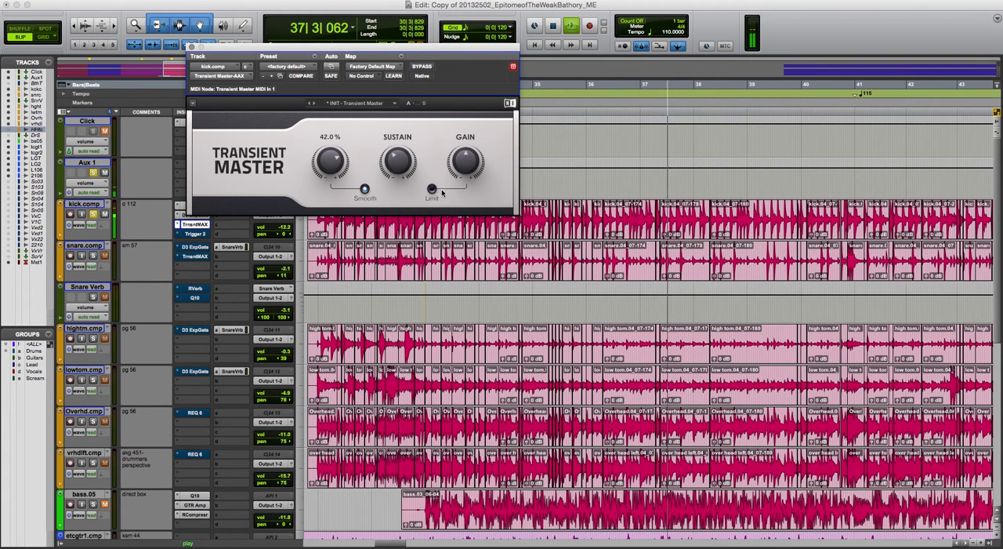
# Set Transient Master's gain to 1.3 dB and sustain to -9.0 %, leave Limit off, and close the plug-in
pyautogui.moveTo(464, 166); pyautogui.dragTo(464, 158)
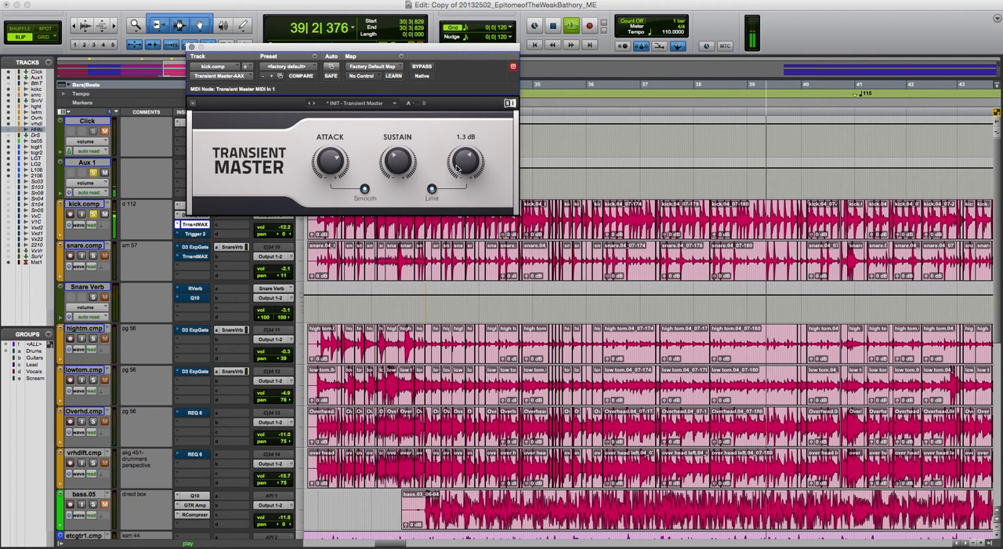
pyautogui.click(431, 190)
pyautogui.moveTo(397, 163)
pyautogui.mouseDown()
pyautogui.moveTo(397, 188)
pyautogui.moveTo(398, 135)
pyautogui.moveTo(397, 163)
pyautogui.mouseUp()
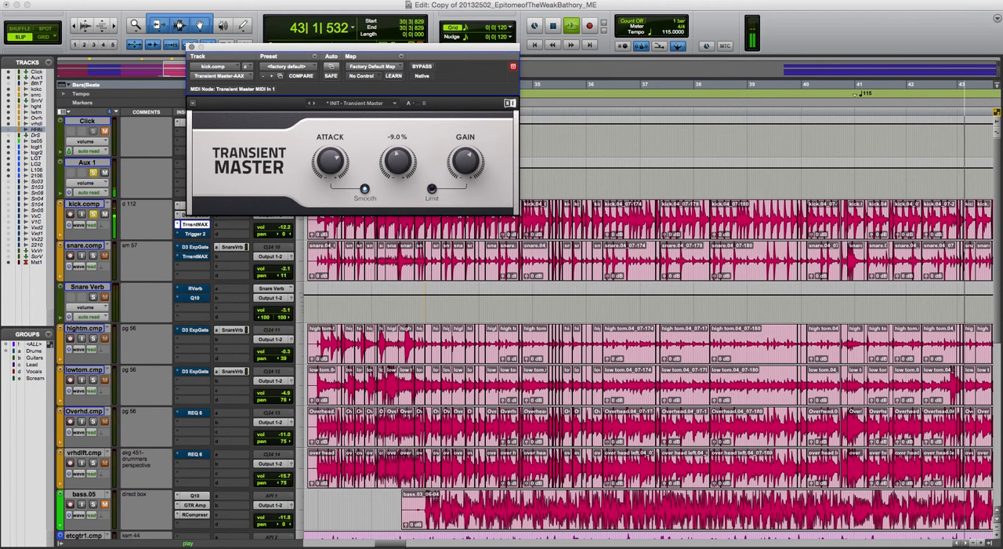
pyautogui.press('space')
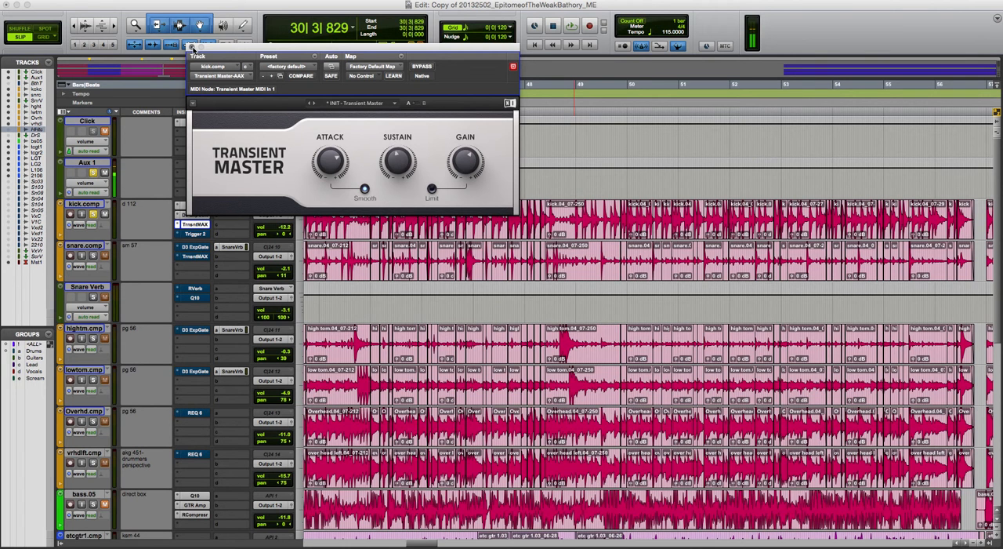
pyautogui.click(192, 48)
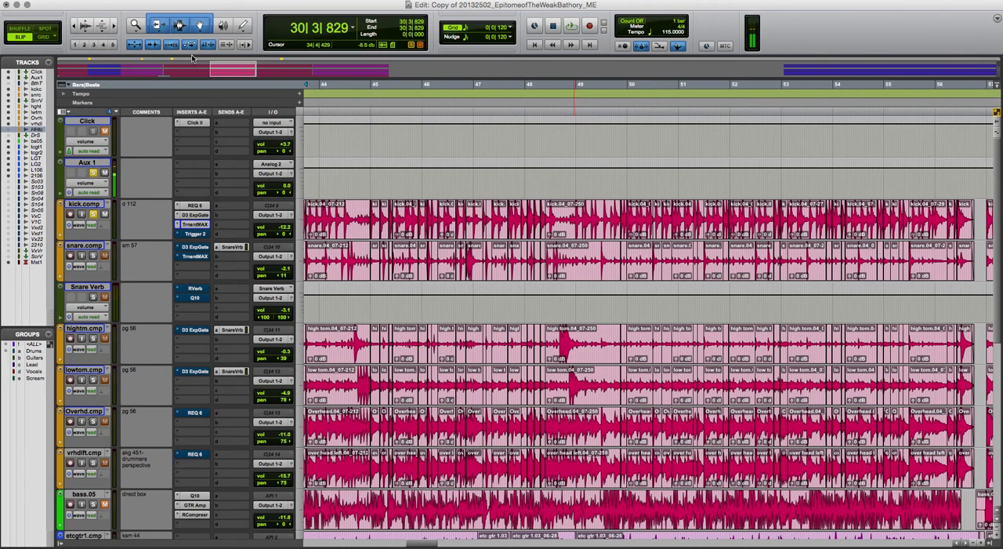
# Clear the solo on Aux 1 and kick.comp, and play back the full mix from bar 30
pyautogui.click(94, 214)
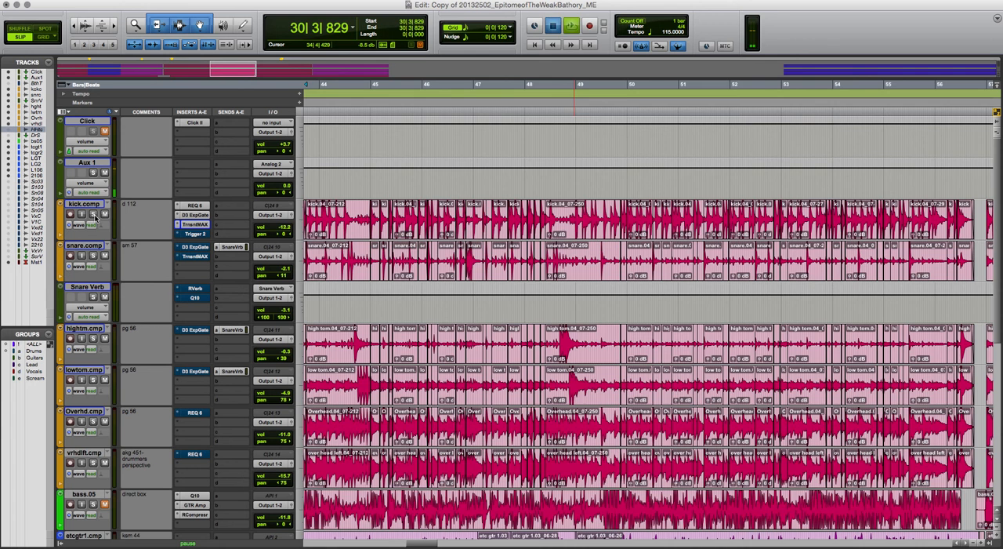
pyautogui.press('space')
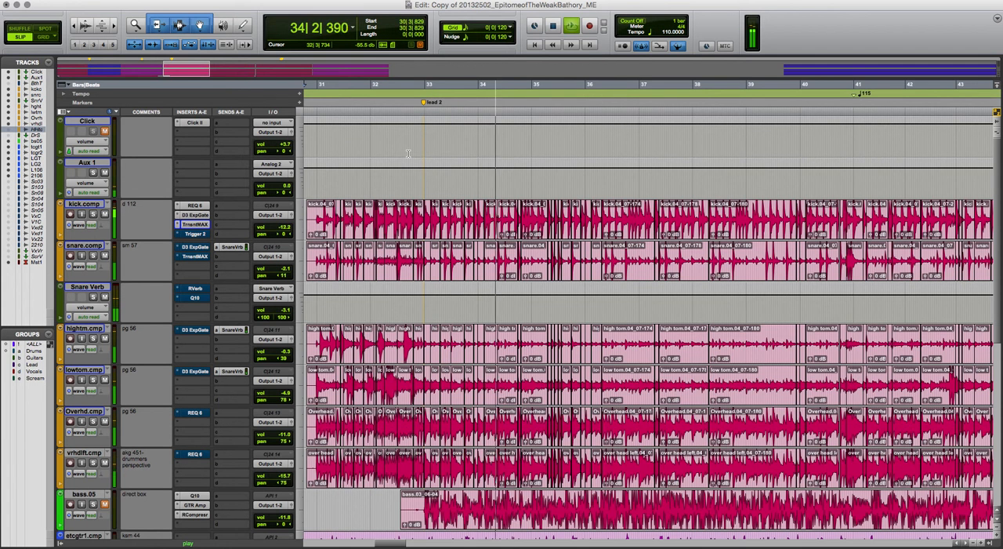
pyautogui.press('space')
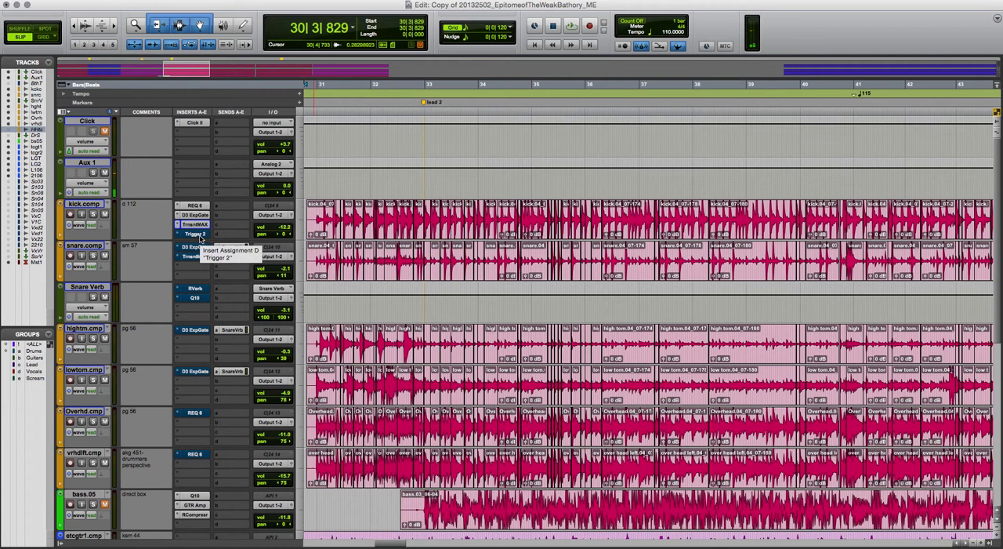
# Solo Aux 1 and kick.comp again and open the Trigger 2 insert on kick.comp
pyautogui.click(93, 173)
pyautogui.click(93, 213)
pyautogui.click(195, 233)
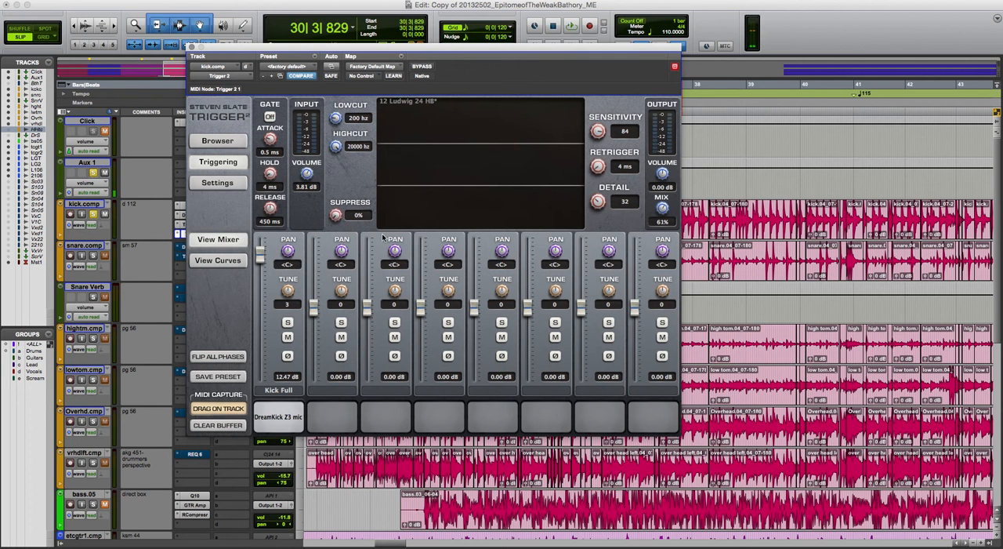
# Look through the Deluxe Kicks presets and samples in Trigger 2's browser, and return to the triggering settings
pyautogui.click(211, 141)
pyautogui.scroll(-5, 363, 243)
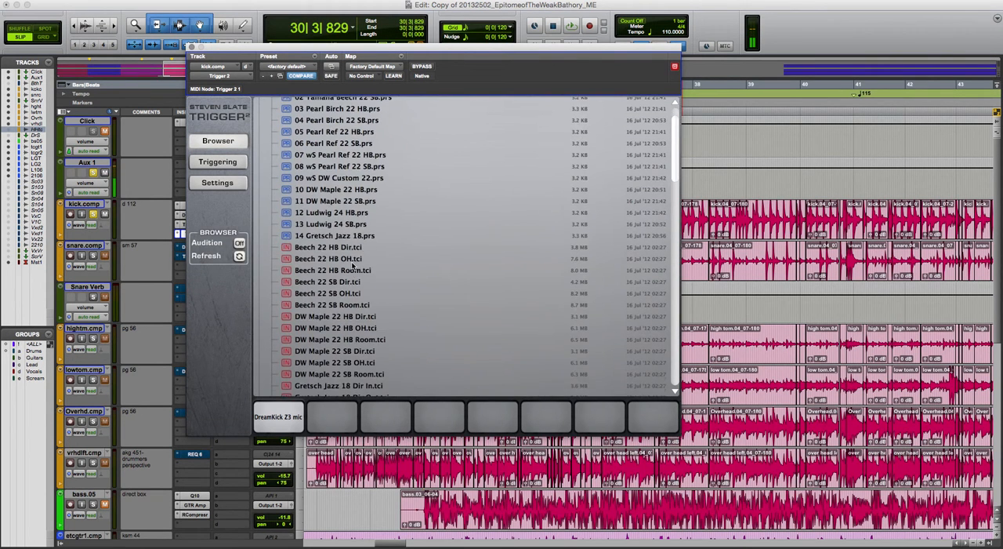
pyautogui.scroll(5, 351, 259)
pyautogui.scroll(-20, 350, 252)
pyautogui.scroll(-6, 333, 267)
pyautogui.scroll(20, 336, 270)
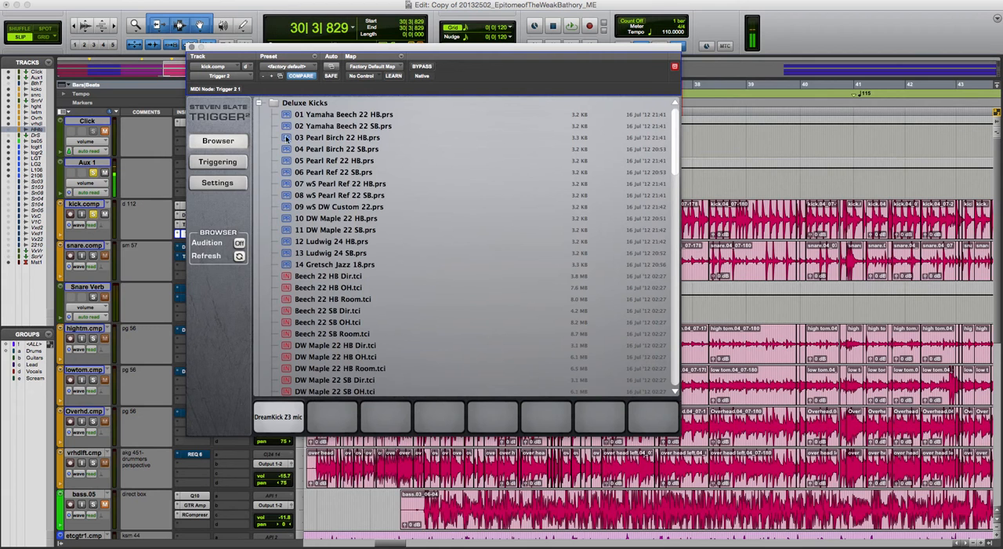
pyautogui.click(240, 161)
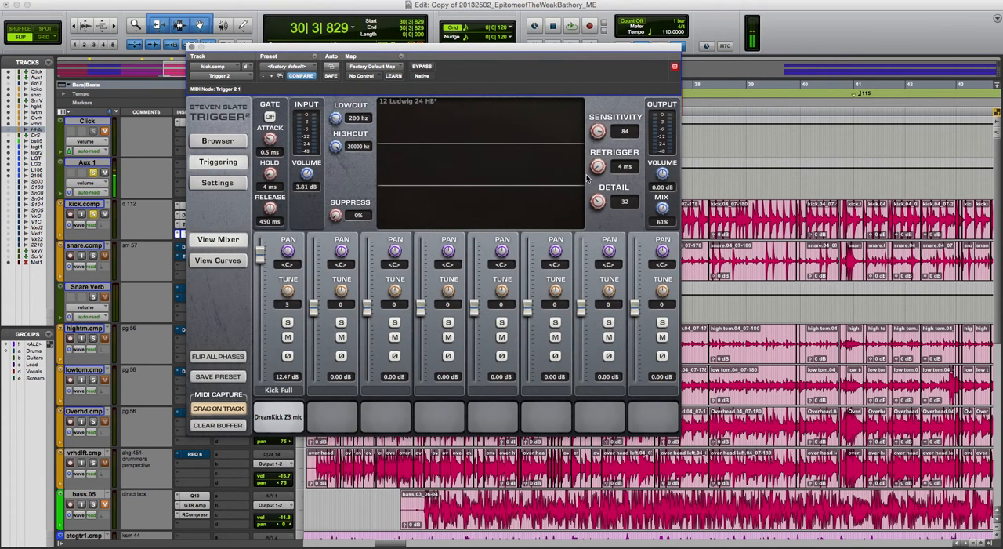
# Set Trigger 2's retrigger to 0 ms and raise its sensitivity to 100 while the kick plays
pyautogui.moveTo(601, 172); pyautogui.dragTo(605, 185)
pyautogui.press('space')
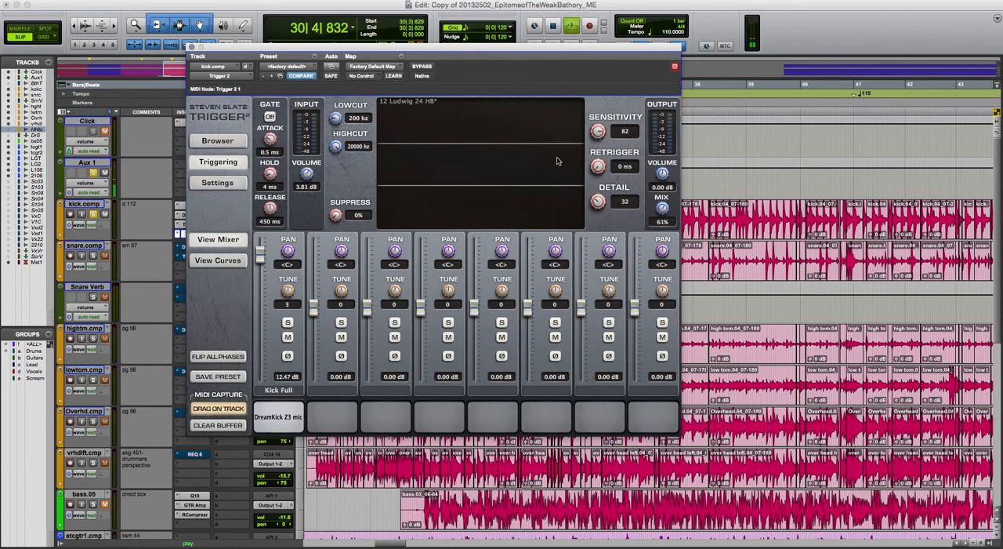
pyautogui.moveTo(596, 132); pyautogui.dragTo(595, 15)
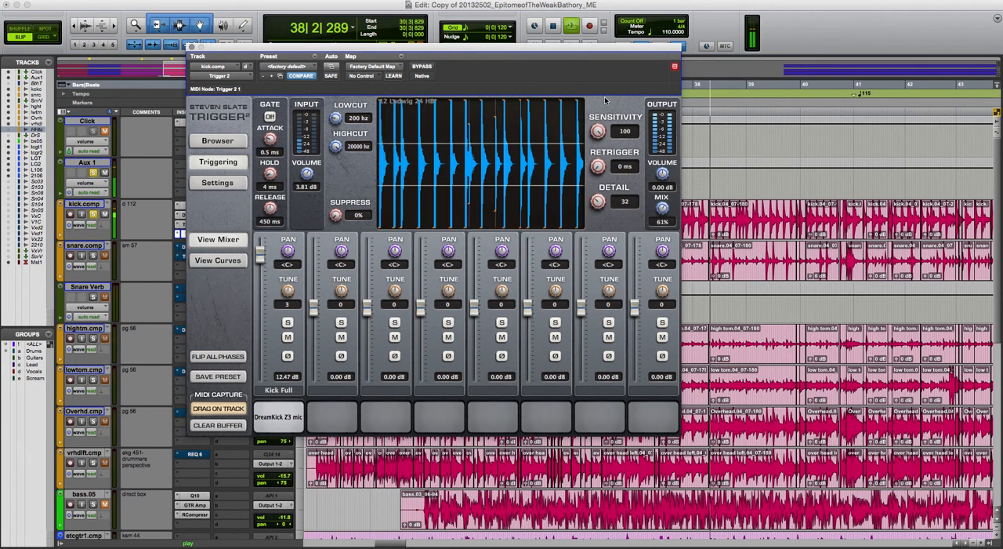
# Restart playback from bar 30 and raise Trigger 2's detail to 85
pyautogui.press('space')
pyautogui.press('space')
pyautogui.moveTo(598, 190); pyautogui.dragTo(598, 168)
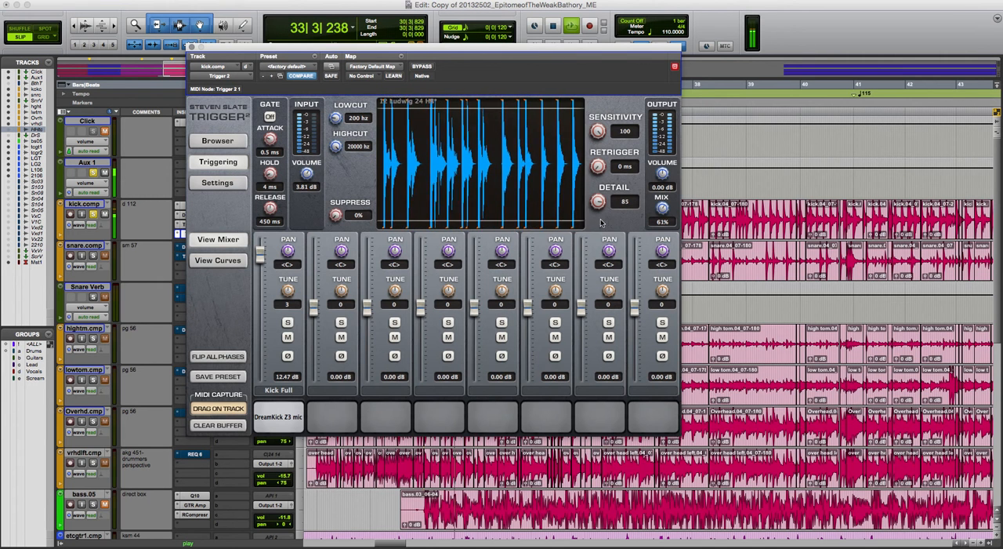
# Set Trigger 2's detail to 60 and its mix to 55% while the soloed kick plays
pyautogui.moveTo(606, 240); pyautogui.dragTo(608, 248)
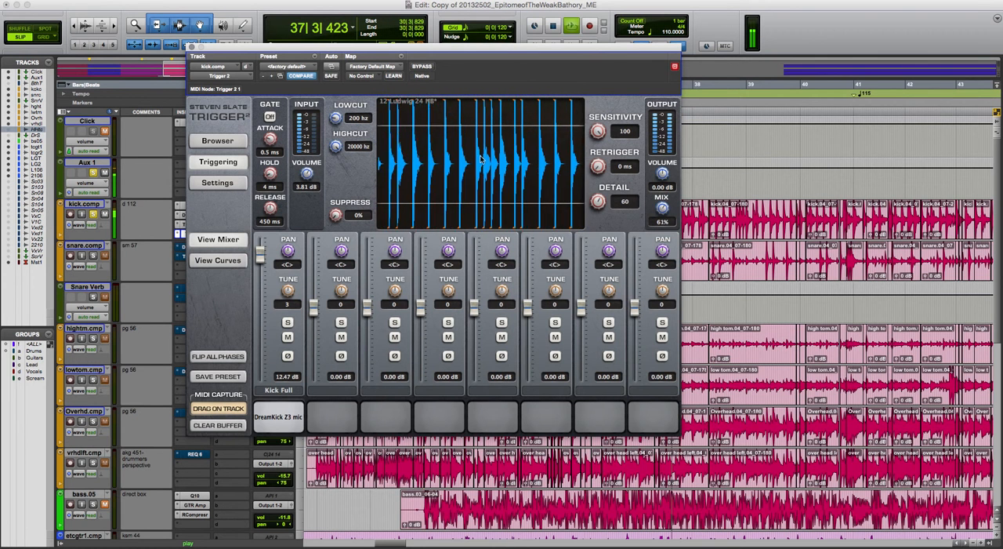
pyautogui.moveTo(657, 210); pyautogui.dragTo(673, 371)
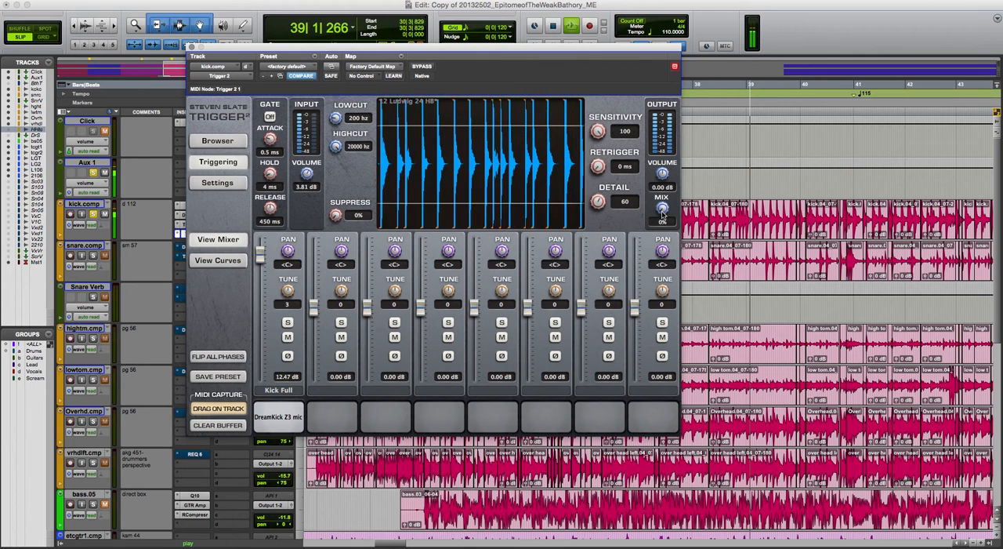
pyautogui.moveTo(663, 213); pyautogui.dragTo(663, 199)
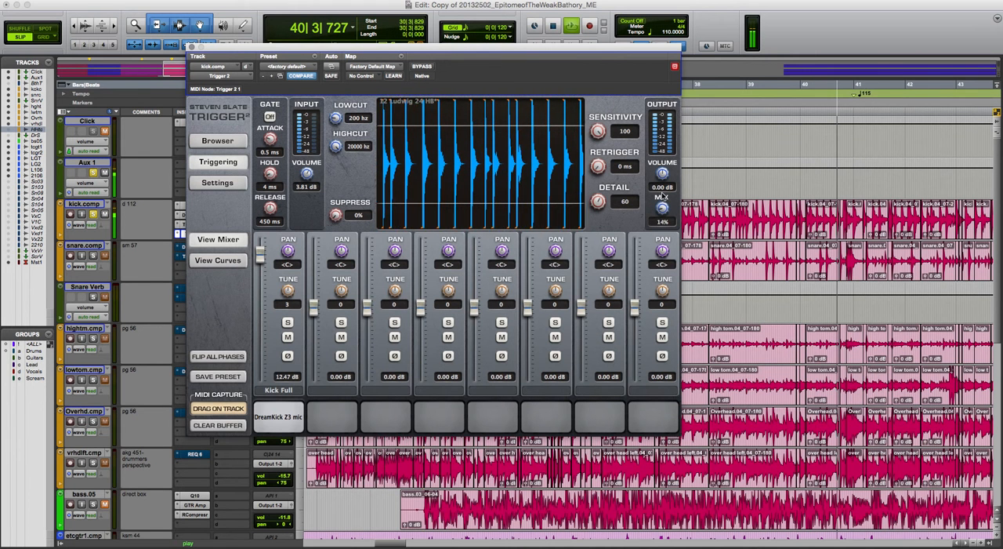
pyautogui.moveTo(660, 164); pyautogui.dragTo(658, 154)
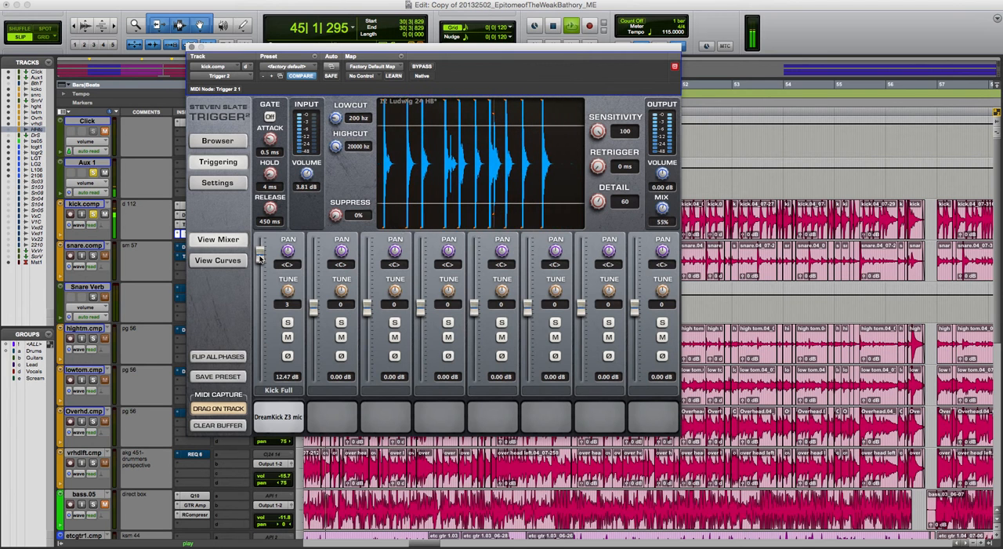
# Set the Kick Full sample's level to 11.31 dB and its tune to -17, stop playback and close Trigger 2
pyautogui.moveTo(263, 289); pyautogui.dragTo(260, 260)
pyautogui.moveTo(288, 305); pyautogui.dragTo(287, 309)
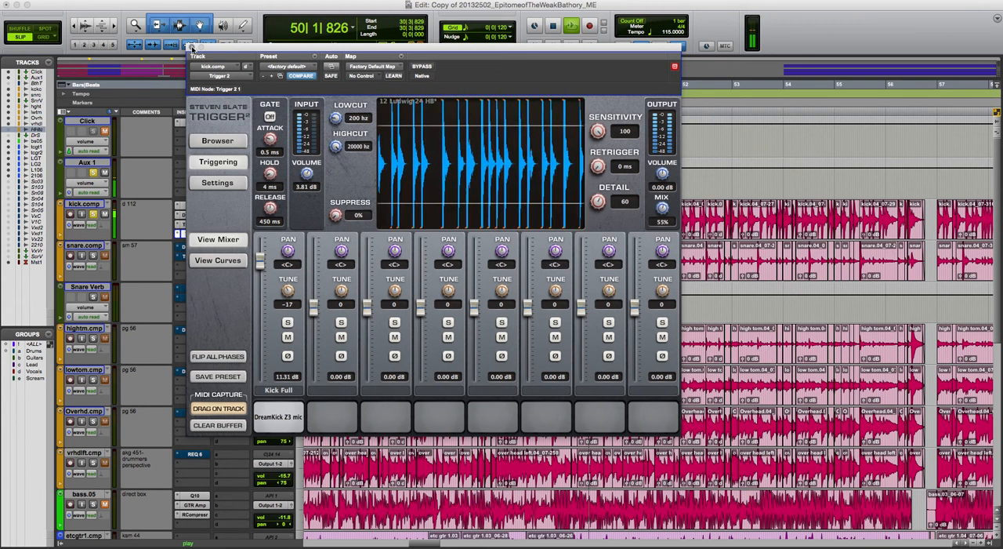
pyautogui.press('space')
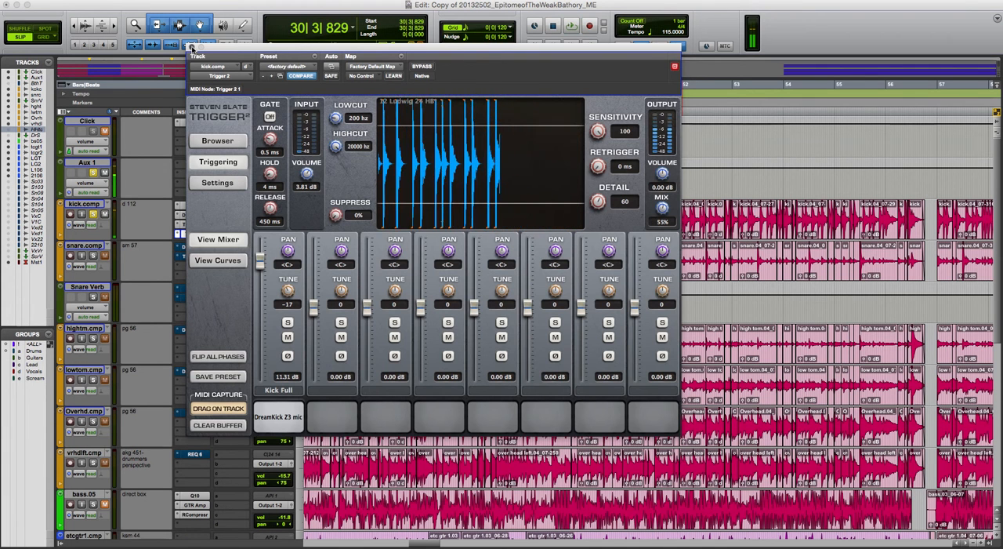
pyautogui.click(193, 48)
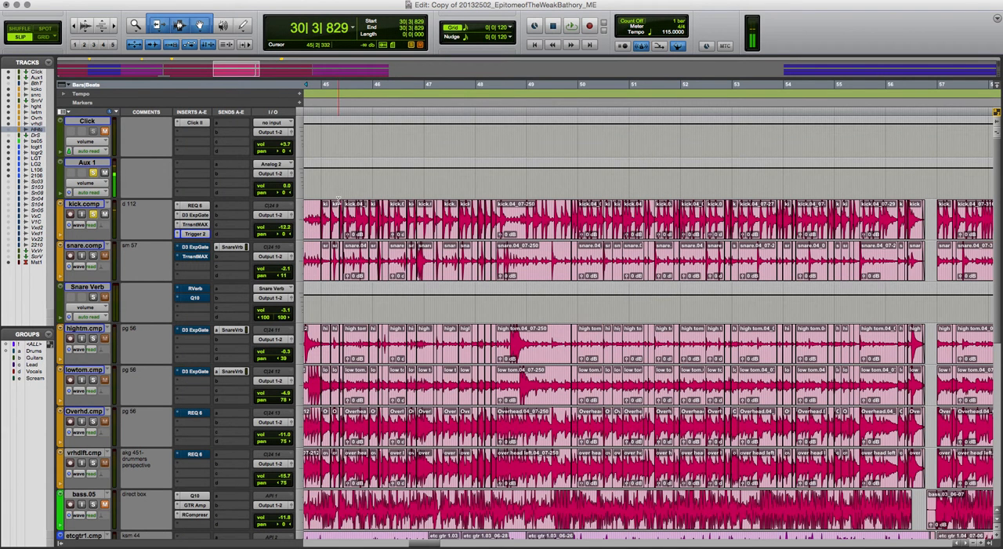
# Unsolo kick.comp and Aux 1, and play the full mix from bar 30
pyautogui.click(93, 214)
pyautogui.click(94, 173)
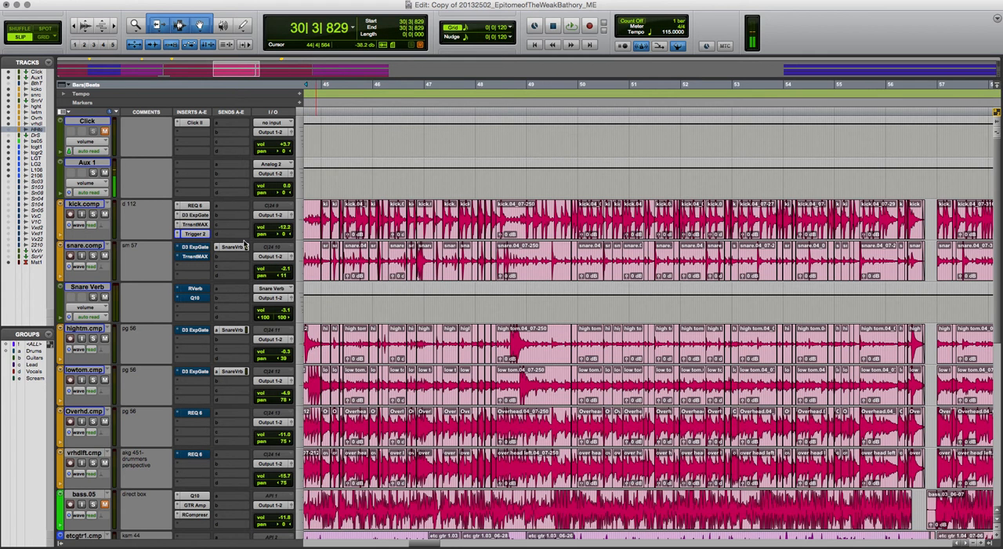
pyautogui.press('space')
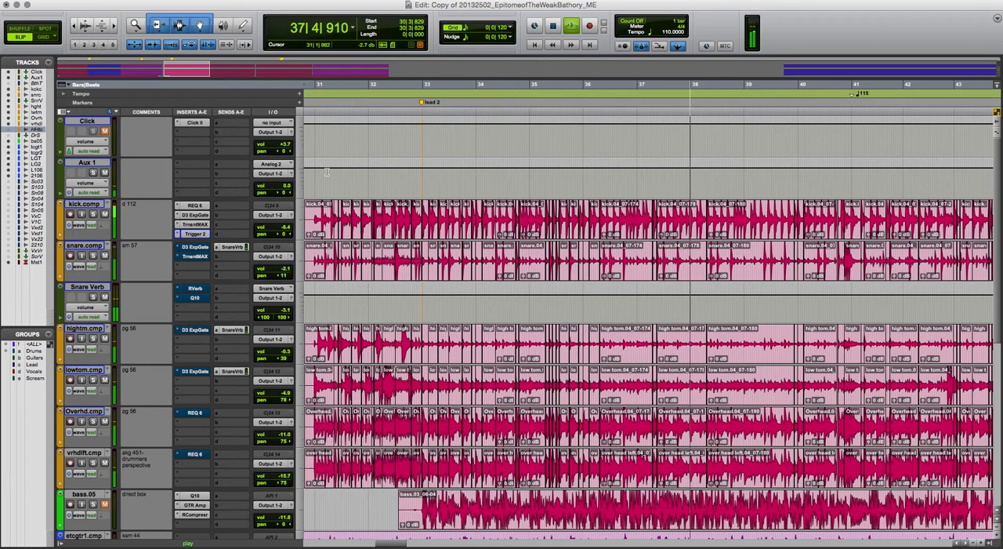
pyautogui.press('space')
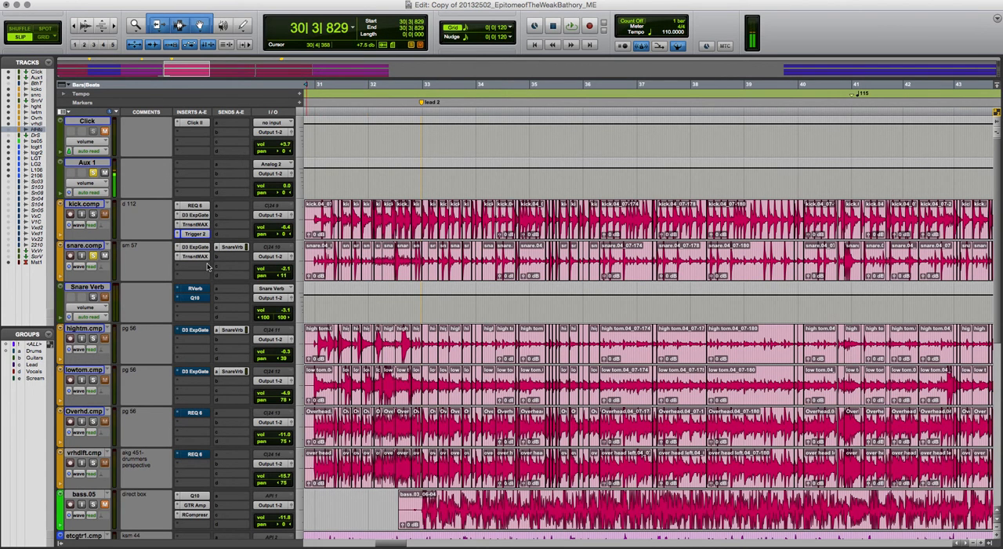
# Enable the D3 ExpGate insert on snare.comp while the soloed snare plays, and check the gate's settings
pyautogui.press('space')
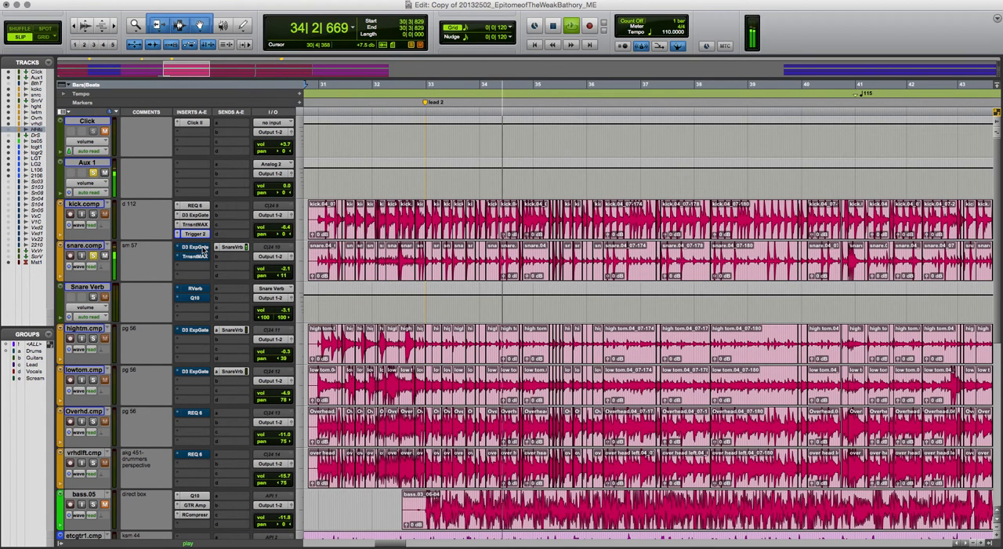
pyautogui.keyDown('super'); pyautogui.click(196, 247); pyautogui.keyUp('super')
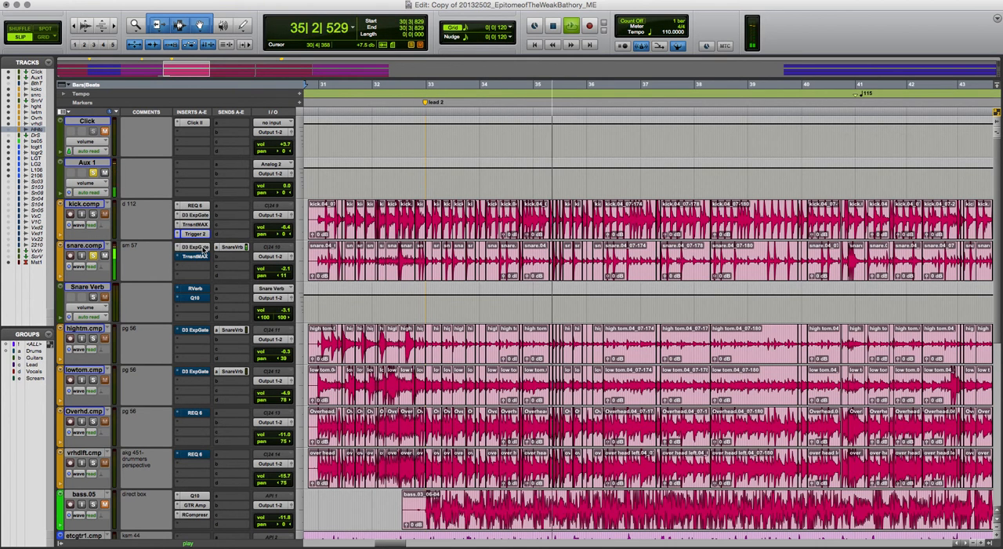
pyautogui.click(202, 248)
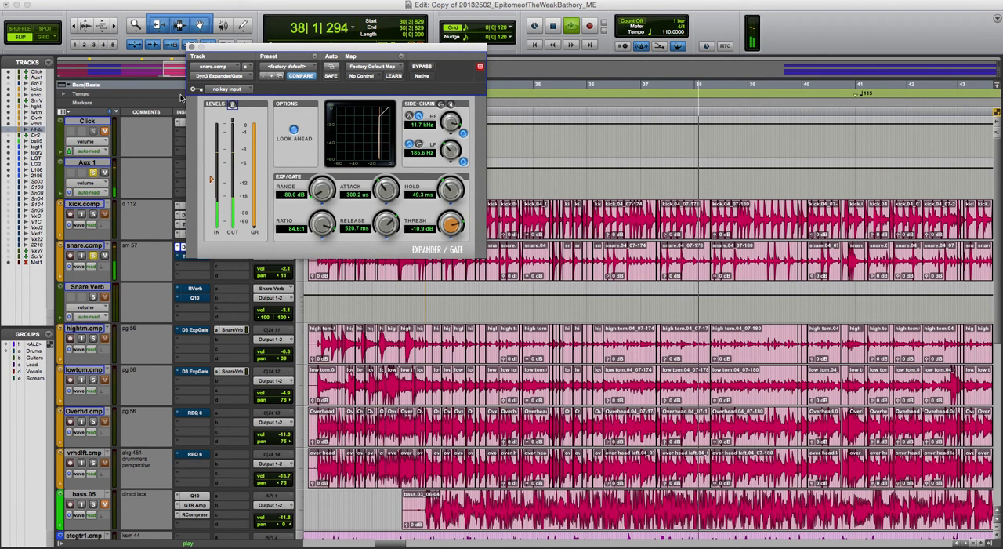
pyautogui.click(190, 48)
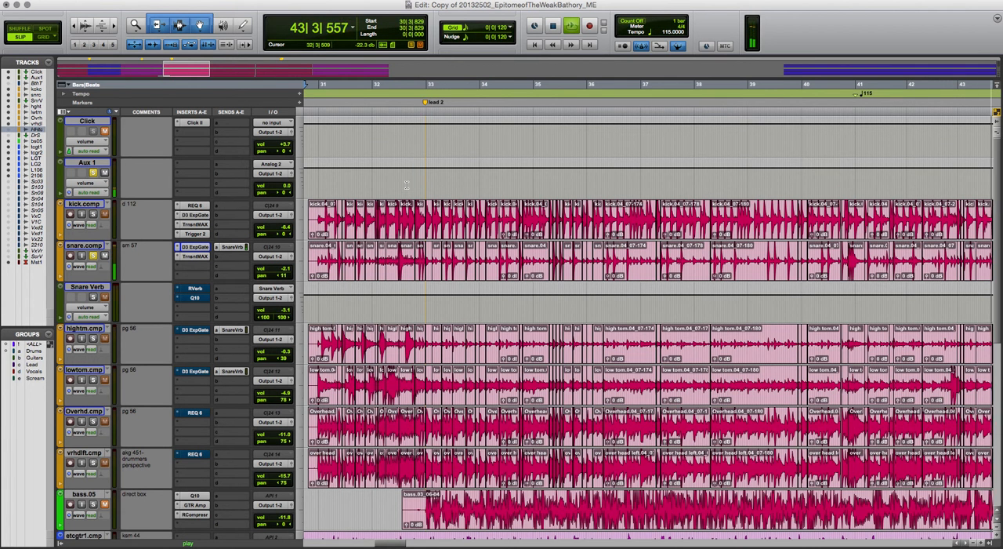
pyautogui.press('space')
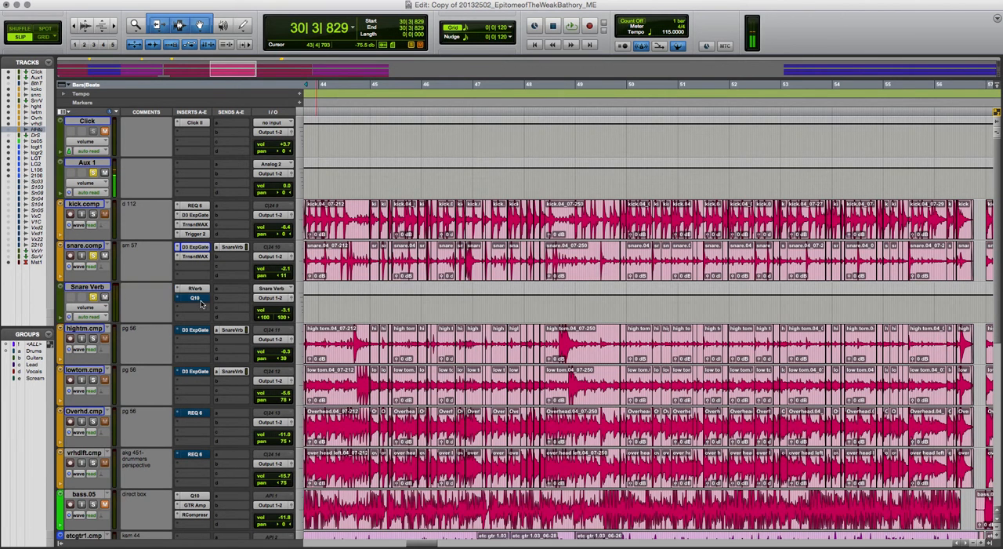
# Audition the soloed snare with Snare Verb from bar 30, and add Trigger 2 to snare.comp's next free insert
pyautogui.press('space')
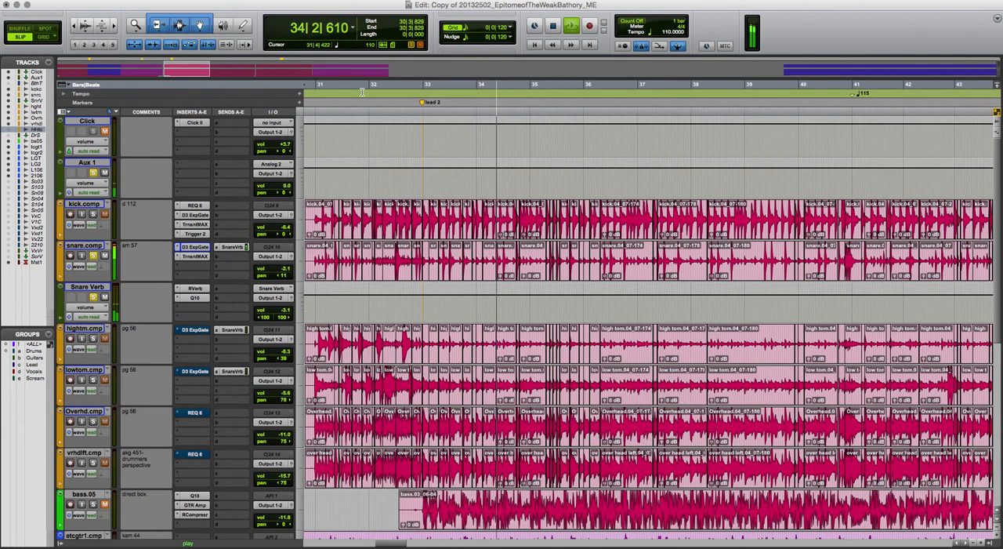
pyautogui.press('space')
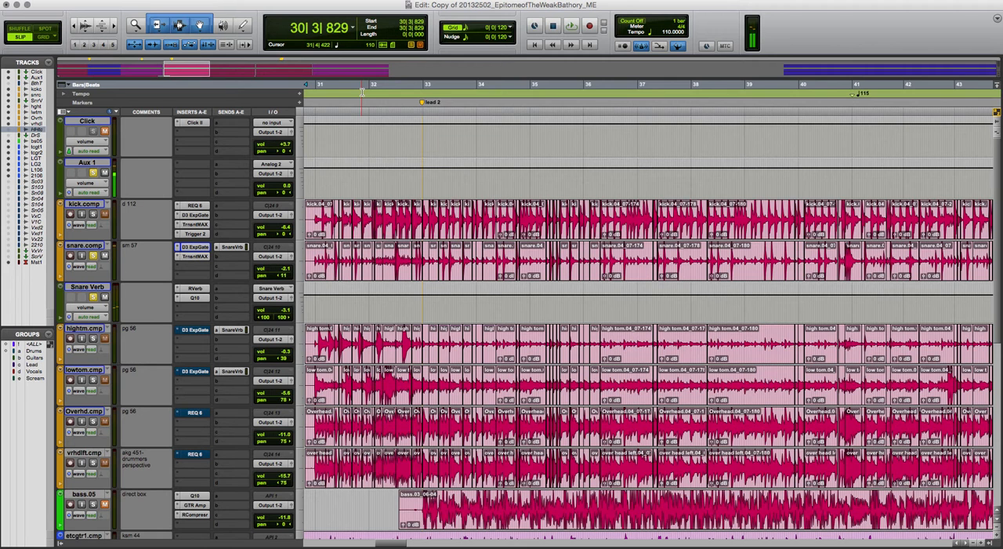
pyautogui.click(195, 268)
pyautogui.moveTo(211, 287)
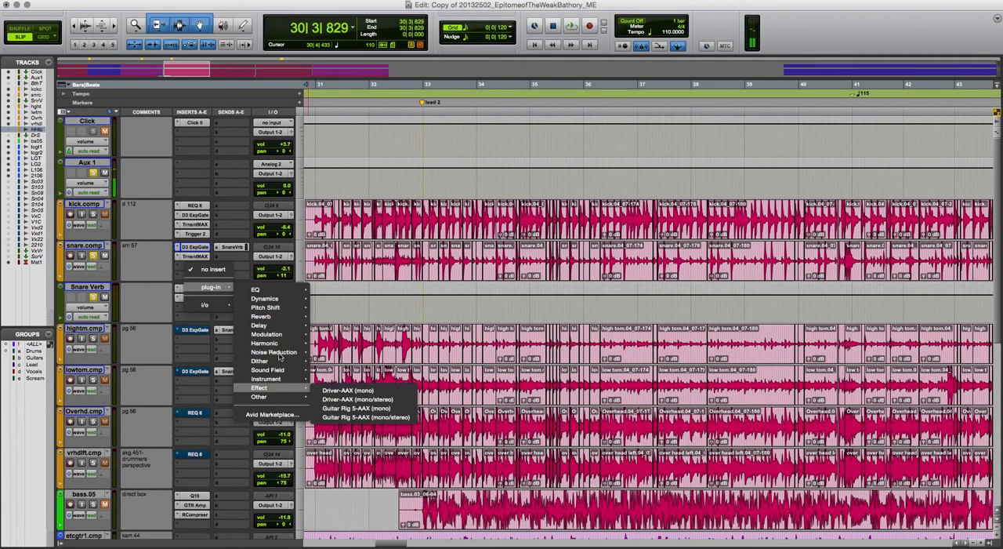
pyautogui.moveTo(284, 302)
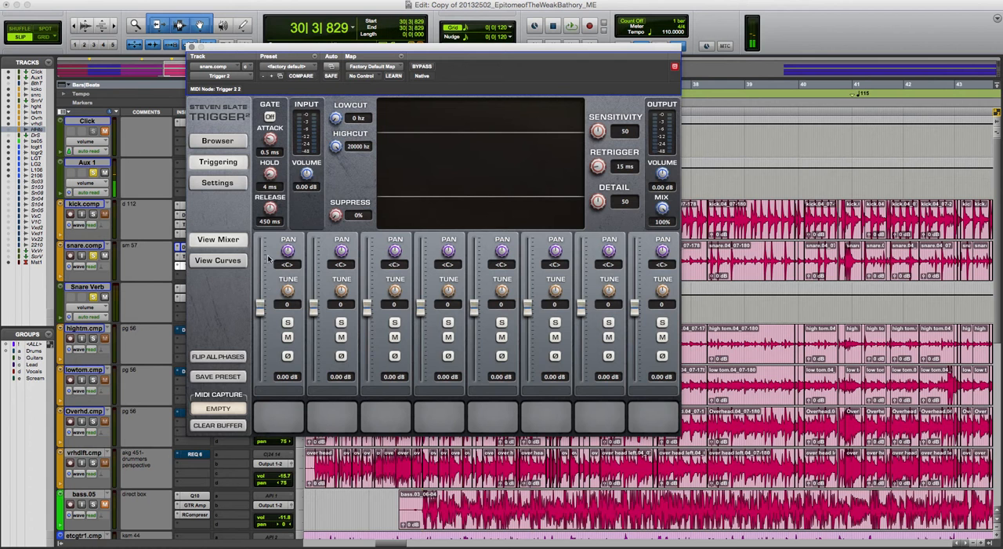
# Load the Deluxe Snares preset 04 Black Beauty Dmp 6.5 into Trigger 2 and return to the triggering settings
pyautogui.click(217, 141)
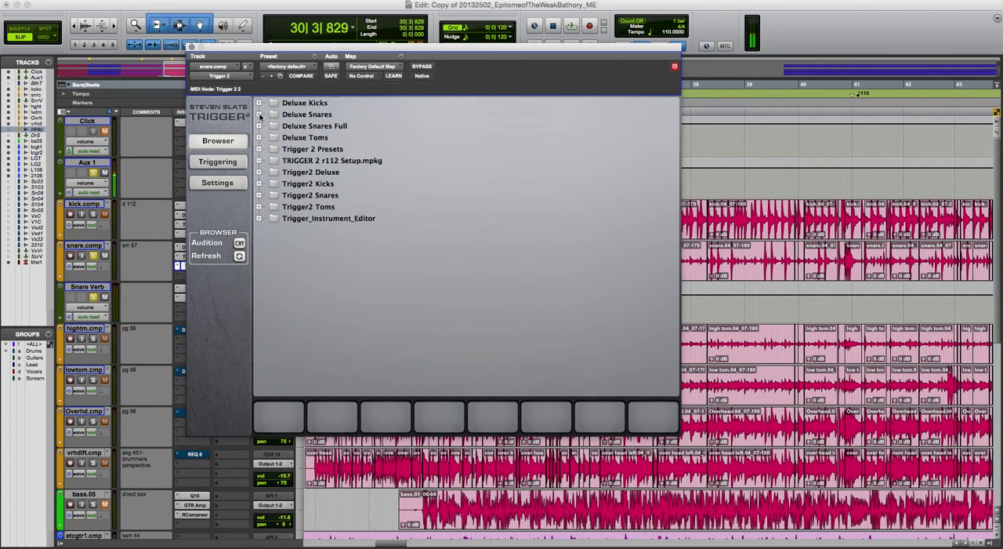
pyautogui.click(260, 114)
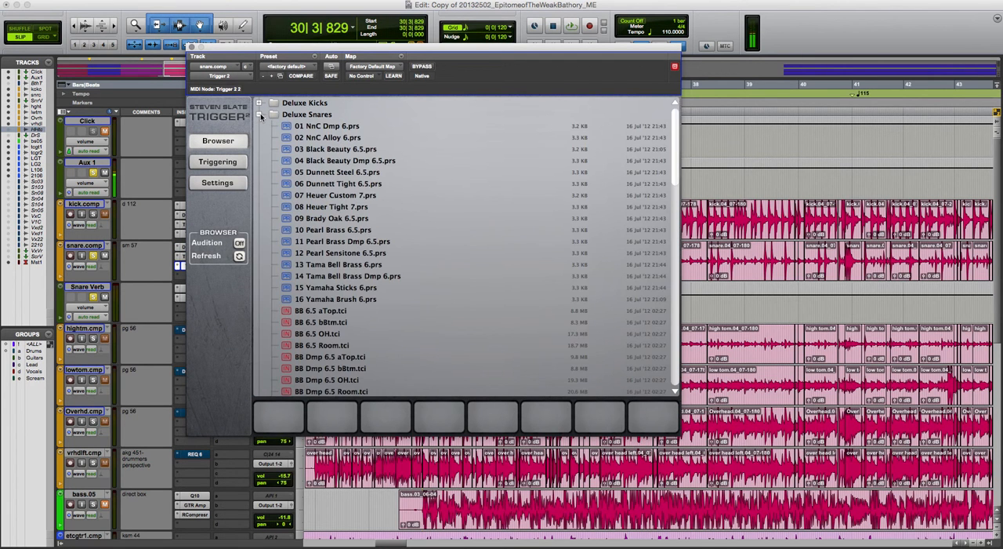
pyautogui.click(345, 127)
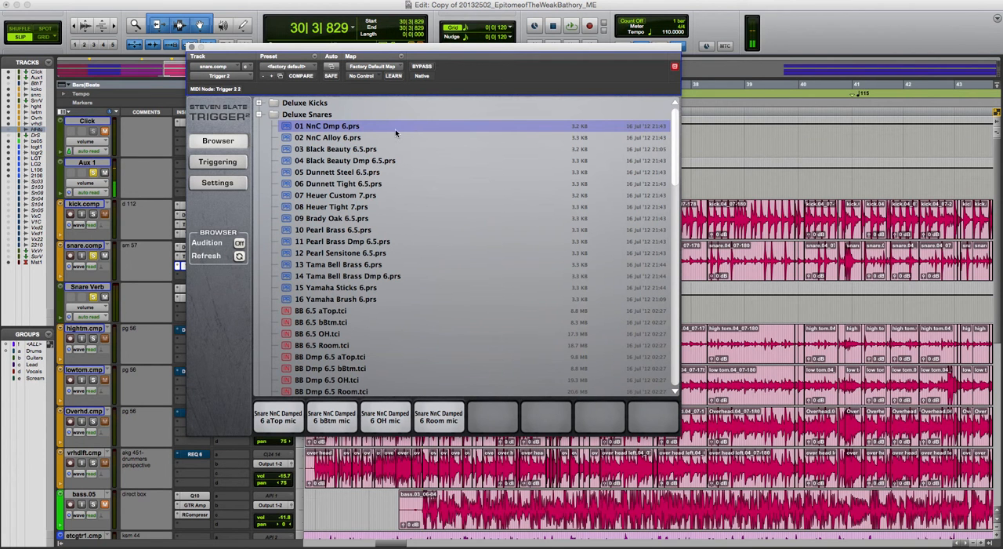
pyautogui.click(343, 160)
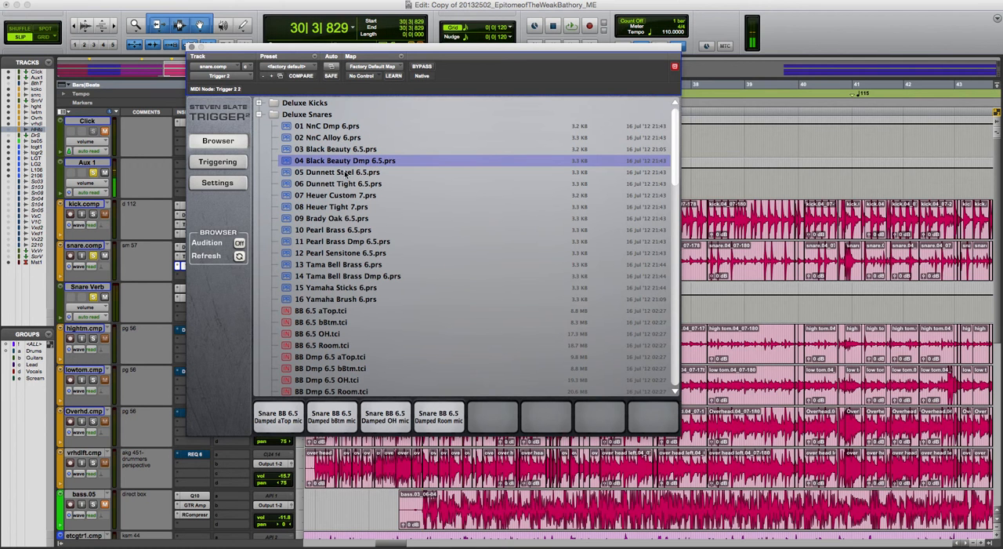
pyautogui.click(240, 163)
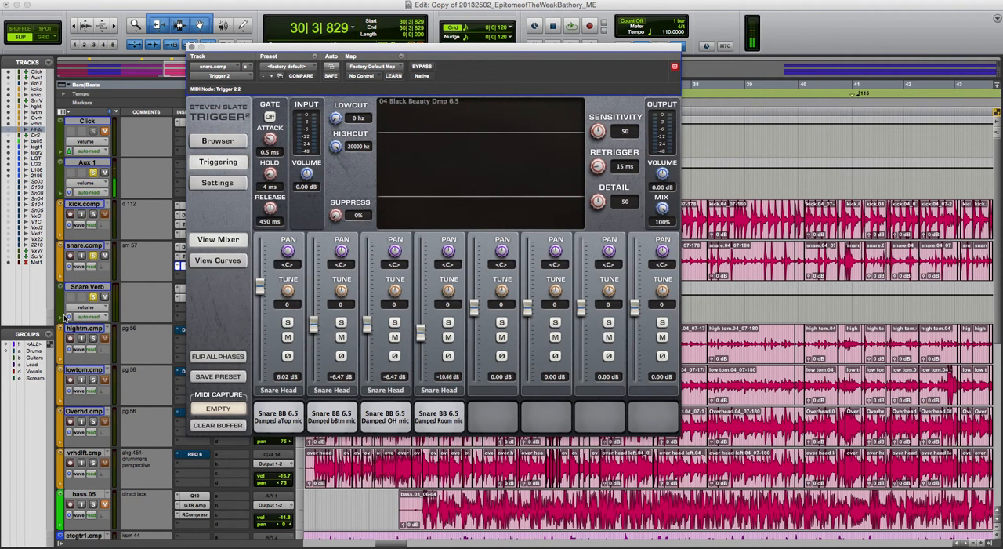
# Unsolo Snare Verb, play the snare from bar 30 and set Trigger 2's mix to 28%
pyautogui.click(93, 297)
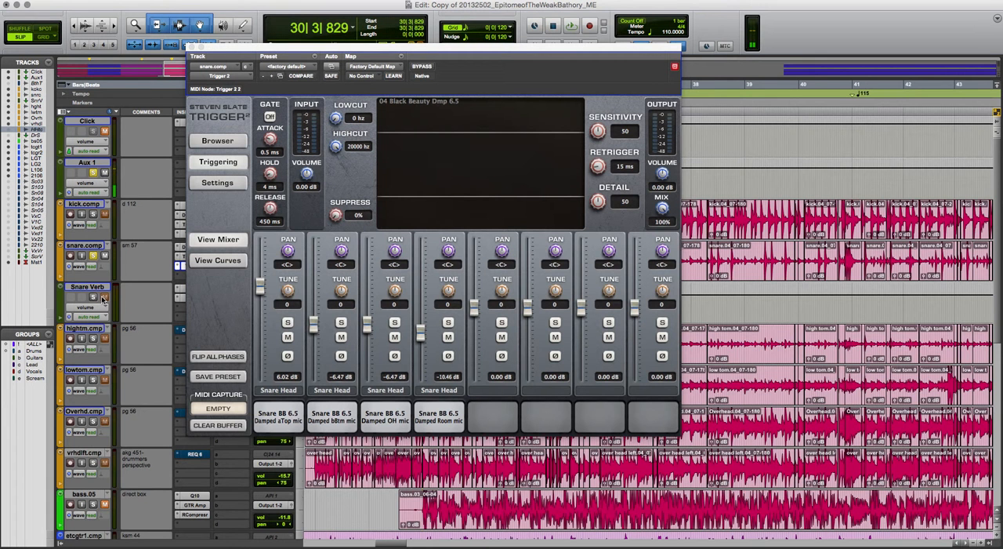
pyautogui.press('space')
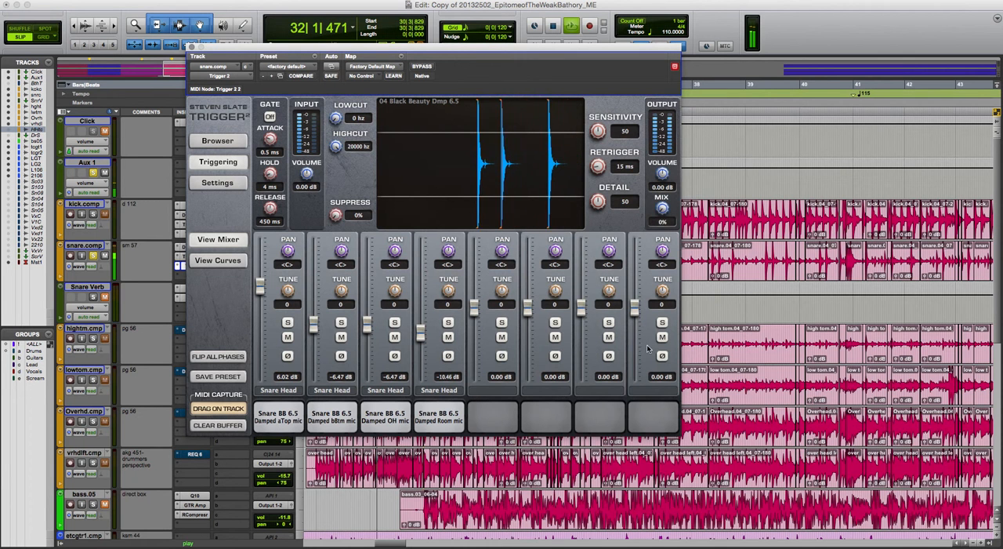
pyautogui.moveTo(662, 209); pyautogui.dragTo(661, 304)
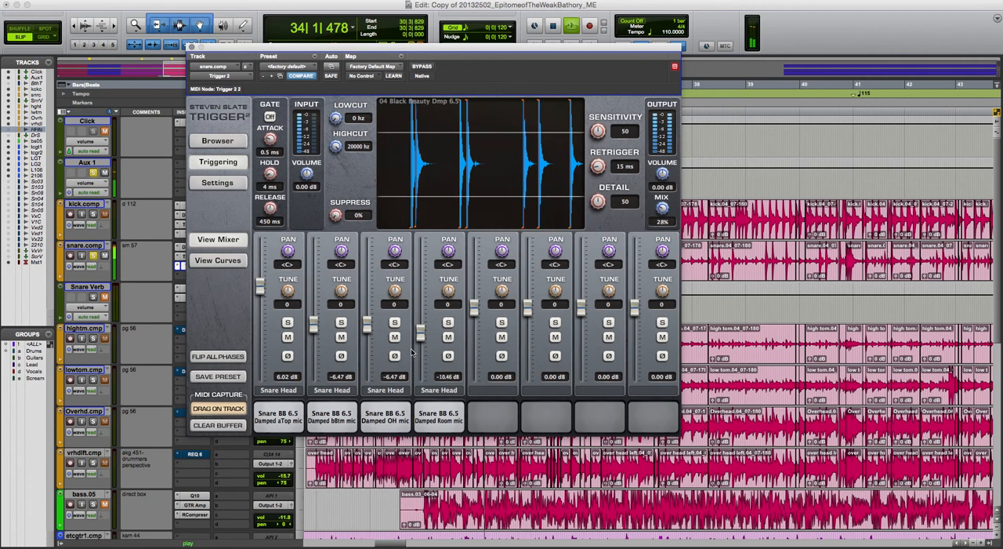
# Pull the snare preset's Room and aTop mic levels down to -inf, and raise the bBtm mic to 6.17 dB
pyautogui.moveTo(422, 332); pyautogui.dragTo(421, 374)
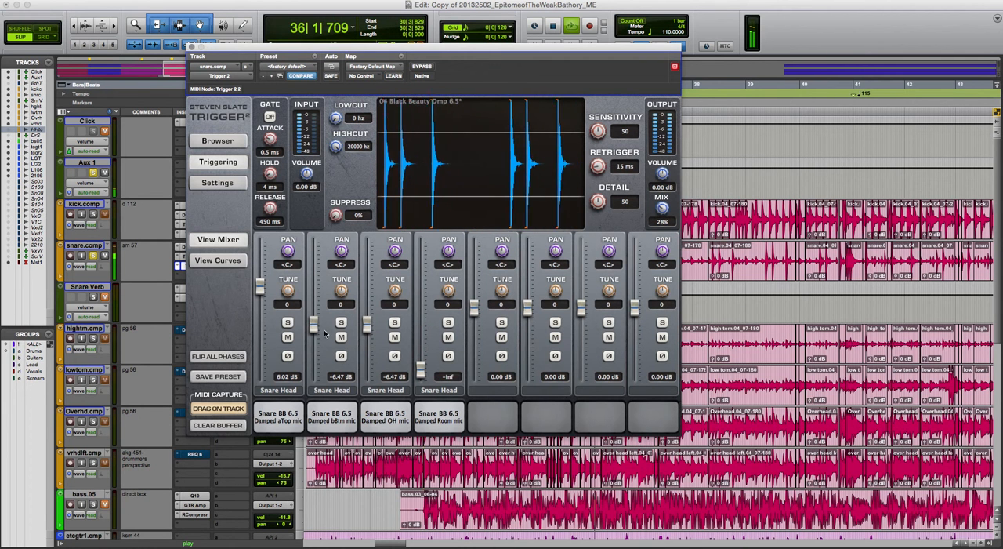
pyautogui.moveTo(259, 289); pyautogui.dragTo(266, 406)
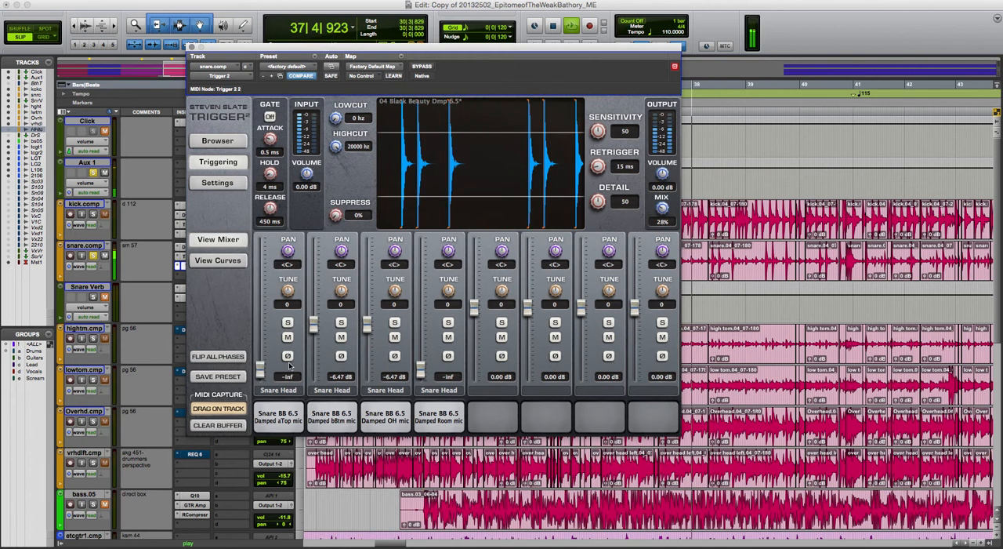
pyautogui.moveTo(315, 324); pyautogui.dragTo(319, 287)
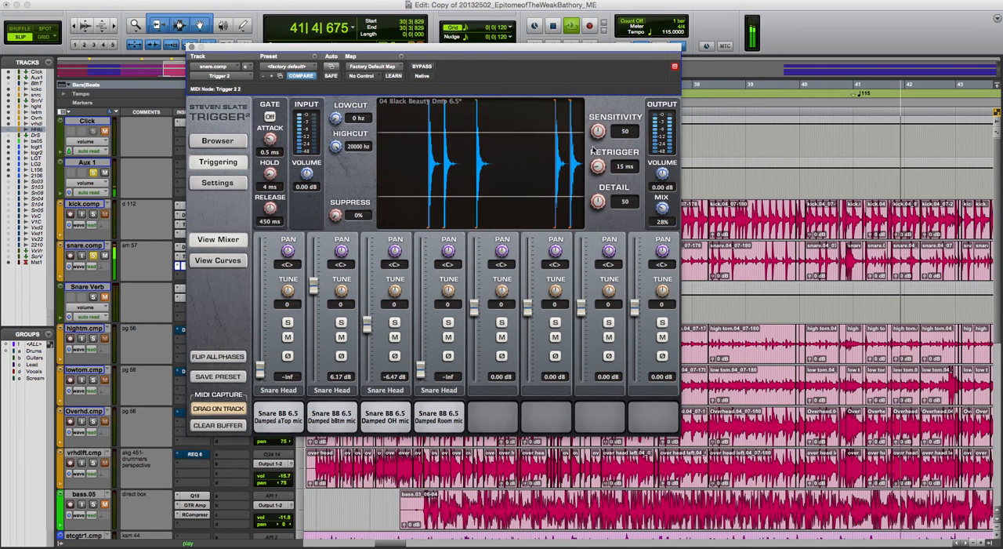
# Raise the snare's Trigger 2 sensitivity to 100
pyautogui.moveTo(594, 137); pyautogui.dragTo(594, 135)
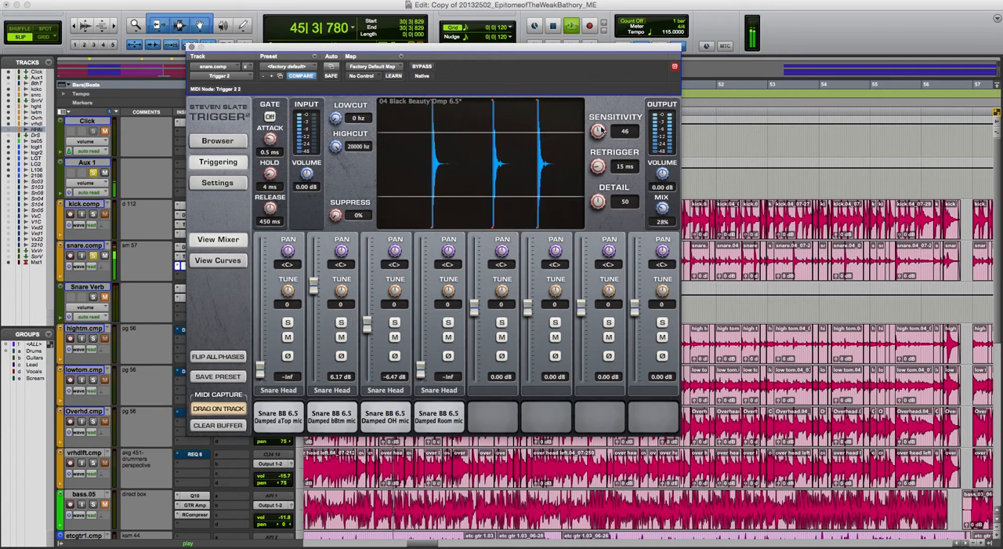
pyautogui.moveTo(594, 75)
pyautogui.mouseDown()
pyautogui.moveTo(596, 41)
pyautogui.moveTo(589, 62)
pyautogui.mouseUp()
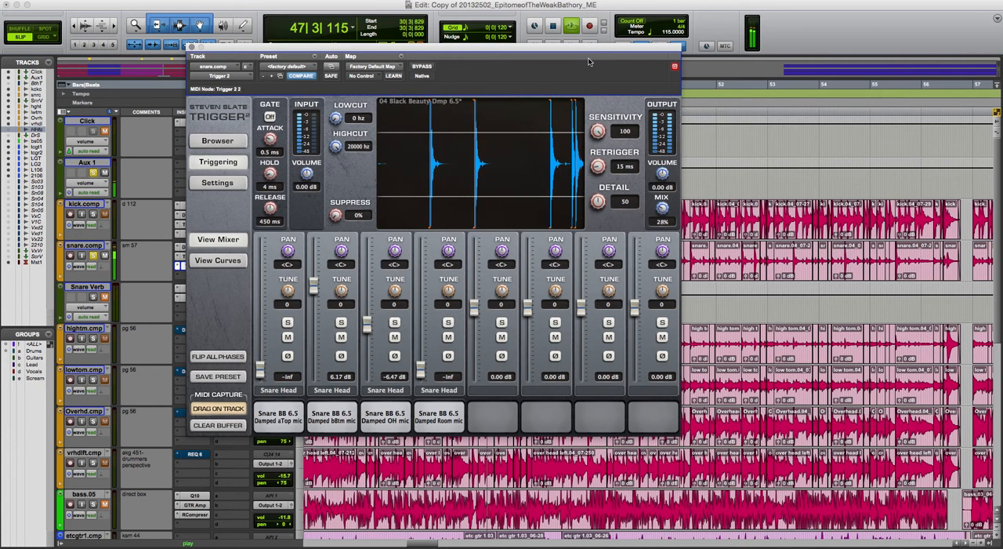
# Set the aTop mic to 6.67 dB and the bBtm mic to 4.69 dB, with Trigger 2's mix at 100%
pyautogui.moveTo(260, 368); pyautogui.dragTo(263, 276)
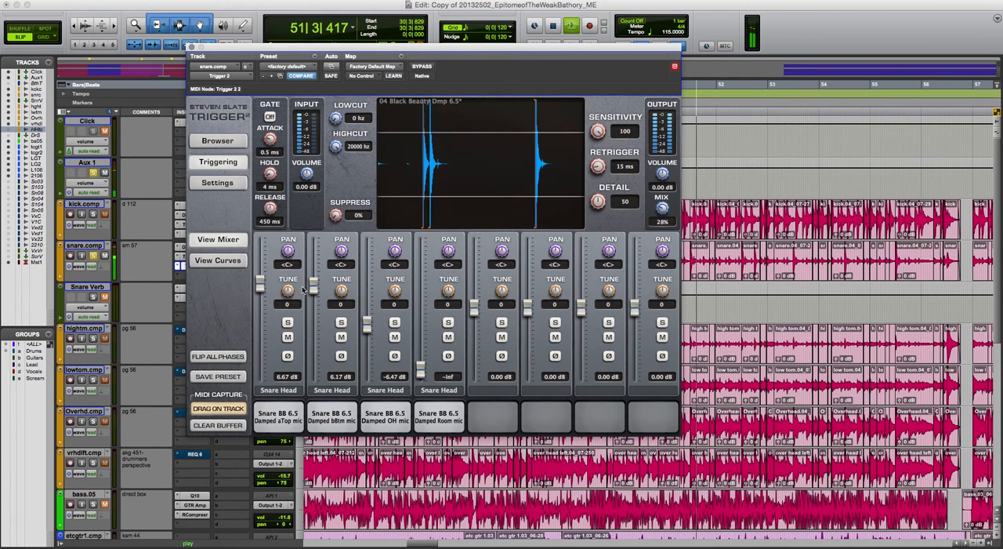
pyautogui.moveTo(314, 287); pyautogui.dragTo(315, 298)
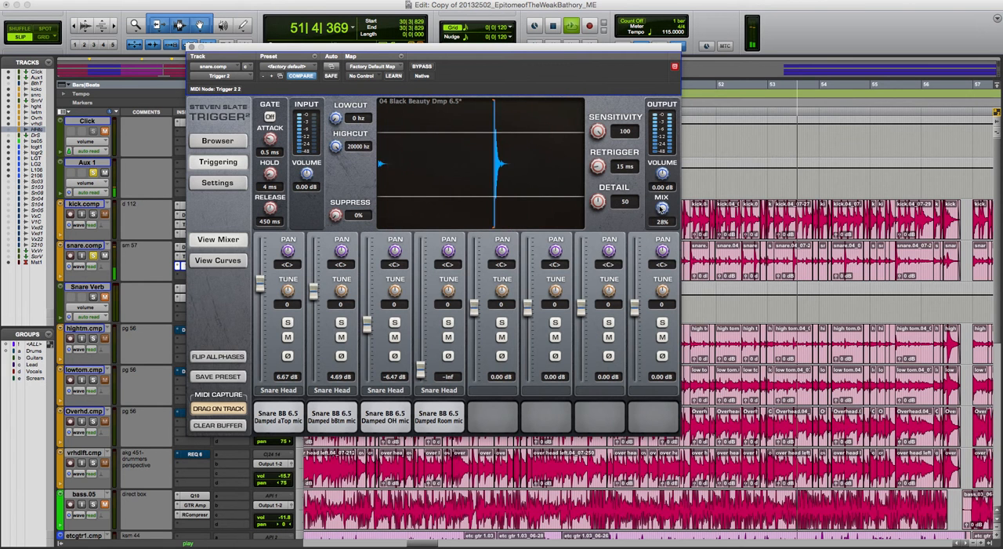
pyautogui.moveTo(660, 225); pyautogui.dragTo(658, 66)
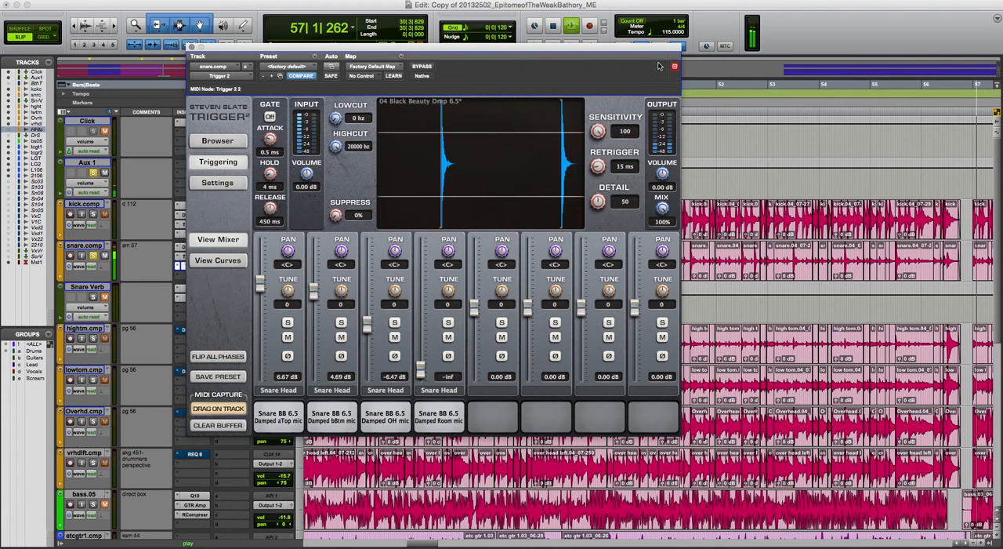
# Set the snare's Trigger 2 mix to 31%, restarting playback from bar 30 to audition it
pyautogui.moveTo(658, 65); pyautogui.dragTo(656, 135)
pyautogui.press('space')
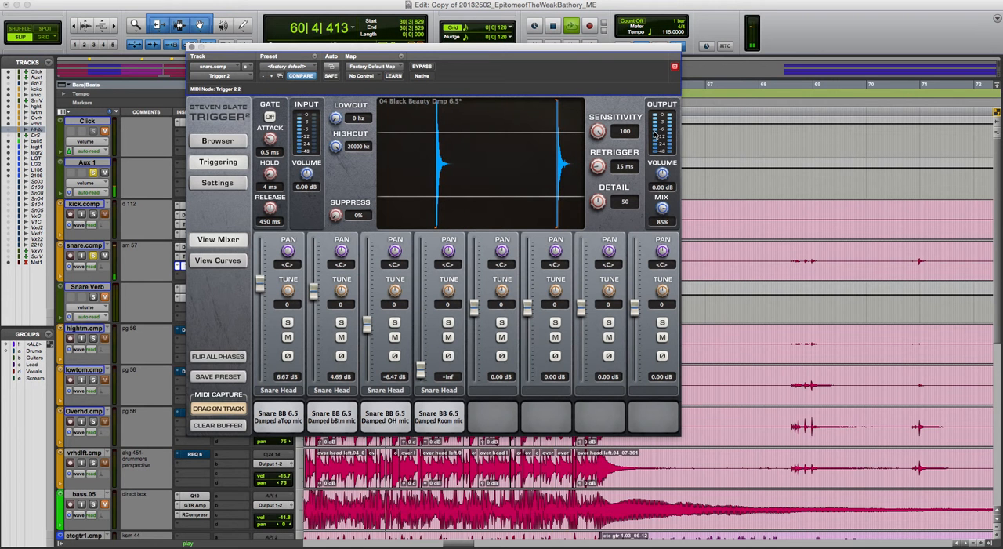
pyautogui.press('space')
pyautogui.press('space')
pyautogui.moveTo(667, 215); pyautogui.dragTo(662, 284)
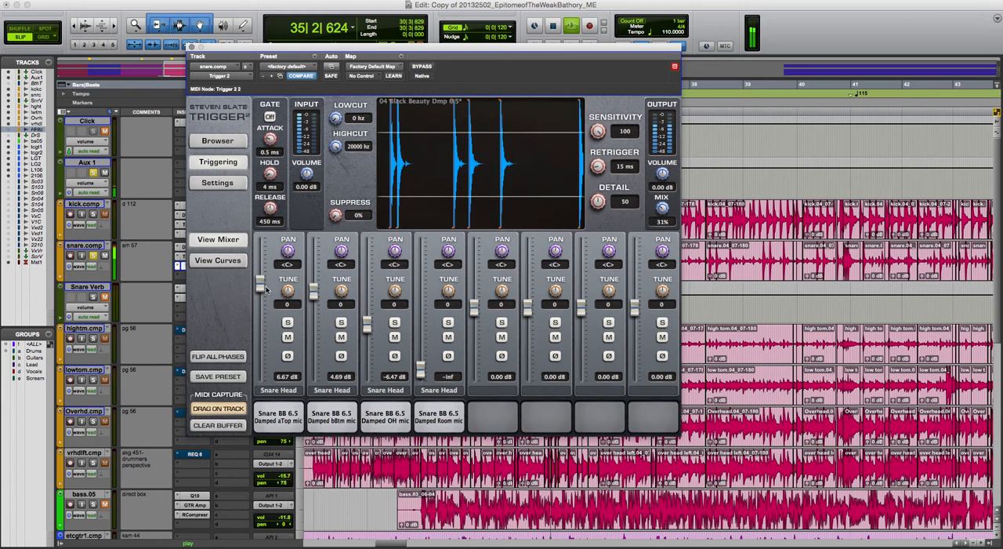
# Set the snare sample's mic levels to 7.13 dB for aTop, 5.32 dB for bBtm and -15.59 dB for OH
pyautogui.moveTo(266, 289); pyautogui.dragTo(314, 290)
pyautogui.moveTo(364, 329); pyautogui.dragTo(366, 347)
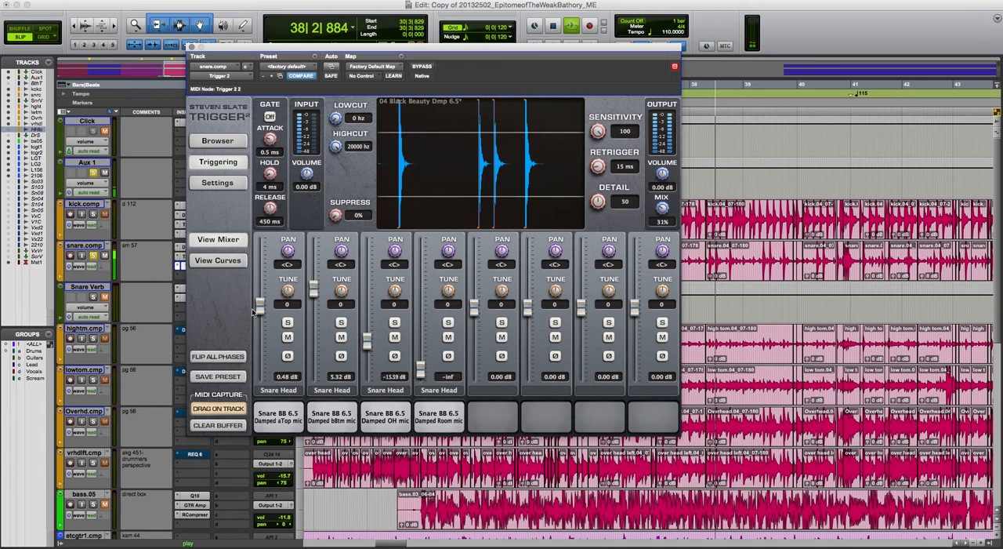
pyautogui.moveTo(259, 308); pyautogui.dragTo(262, 280)
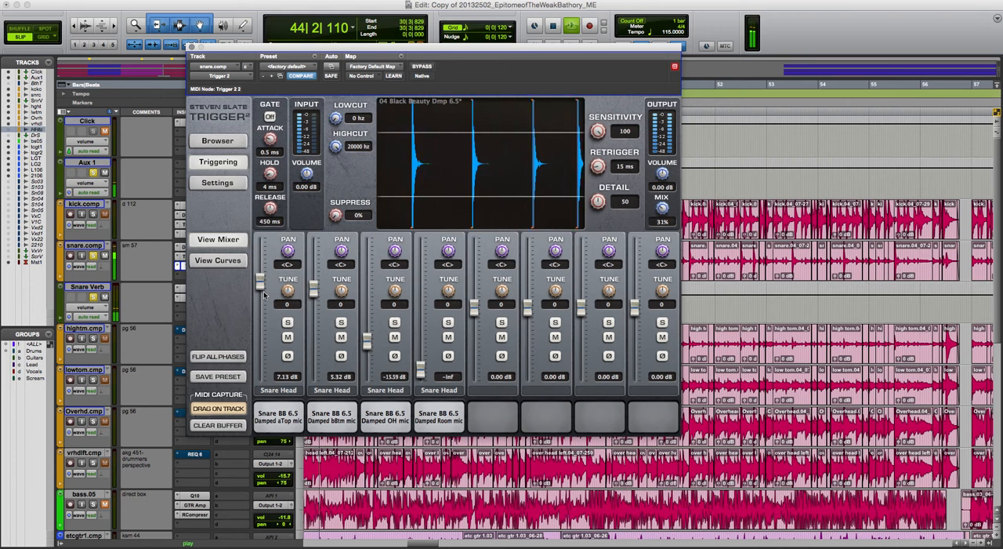
pyautogui.press('space')
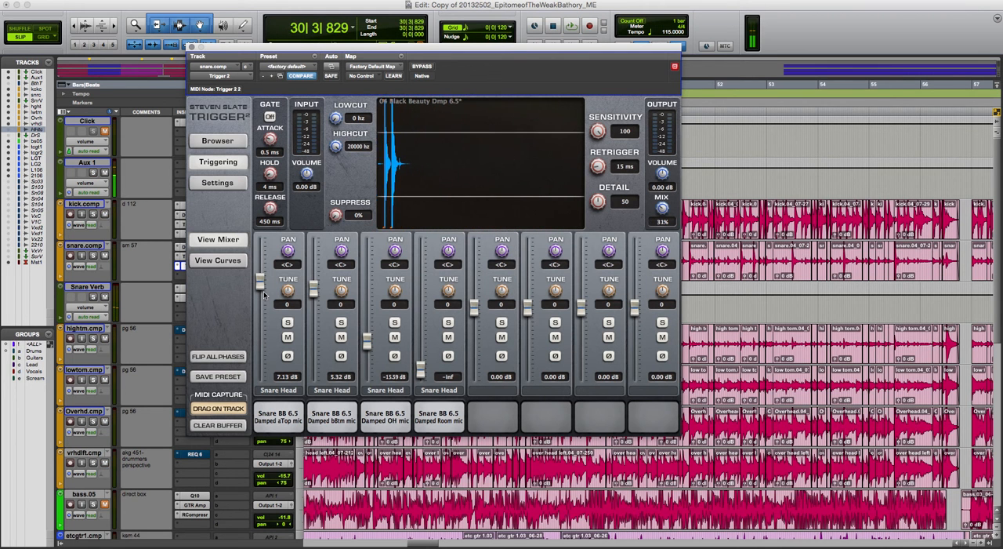
# Set the snare's Trigger 2 detail to 35 and audition the mix from the start of the song
pyautogui.press('Return')
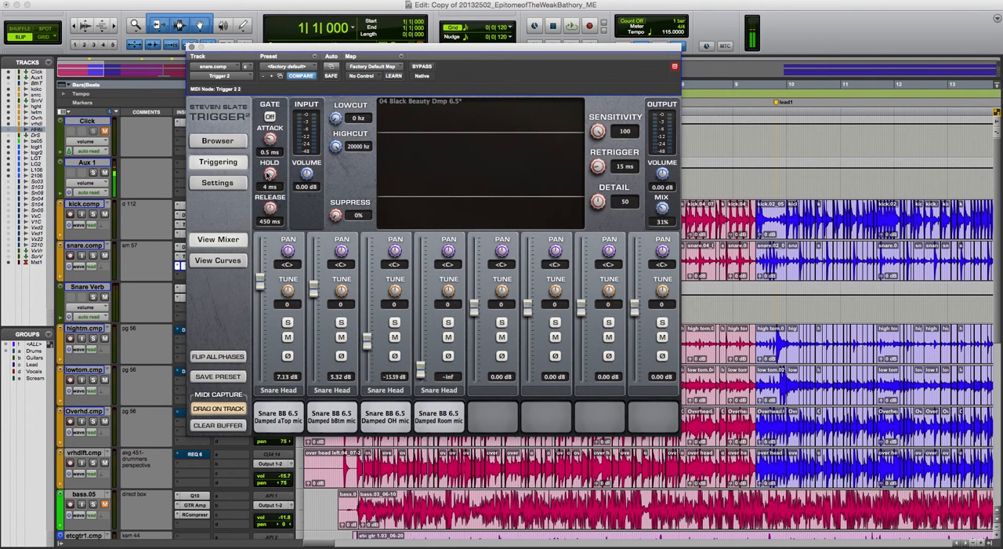
pyautogui.moveTo(600, 201); pyautogui.dragTo(603, 224)
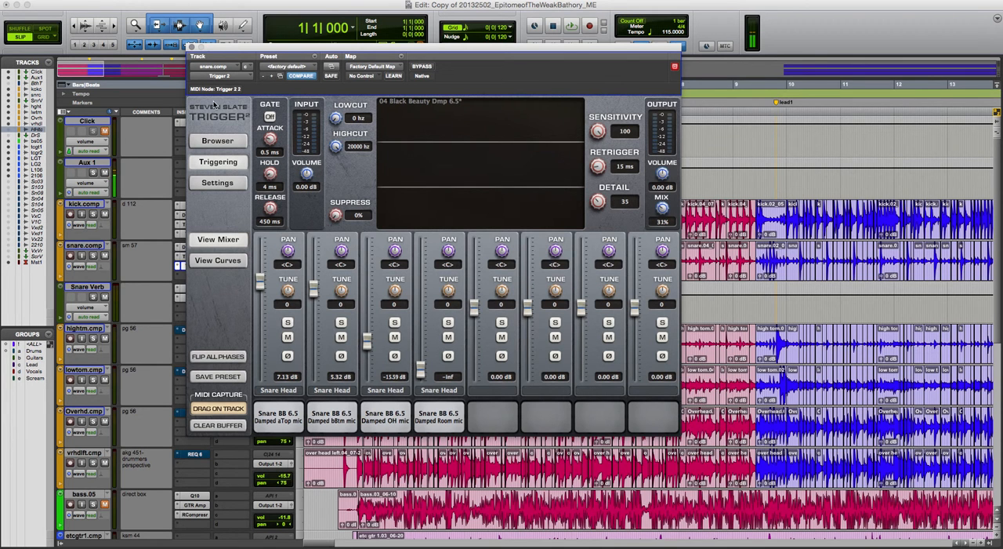
pyautogui.click(192, 48)
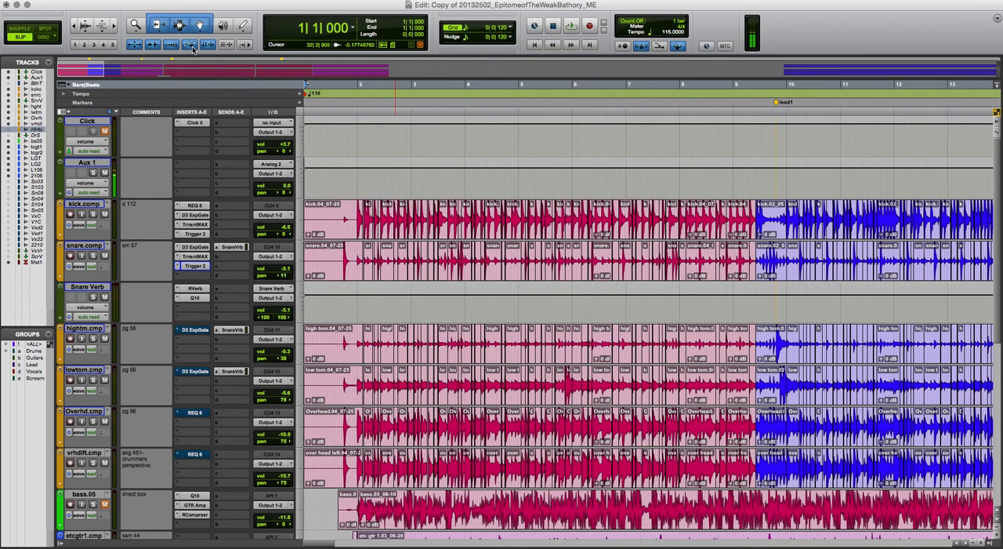
pyautogui.press('space')
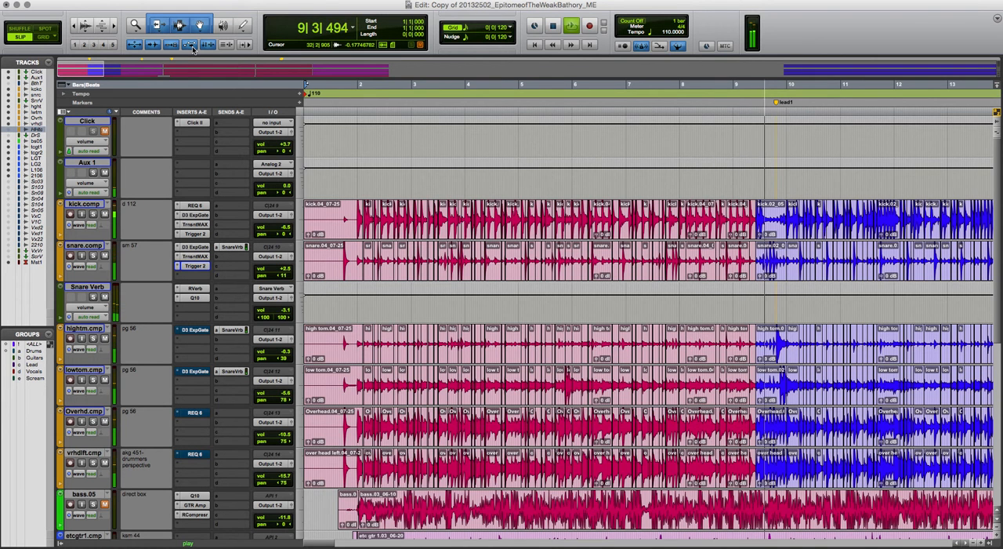
pyautogui.press('space')
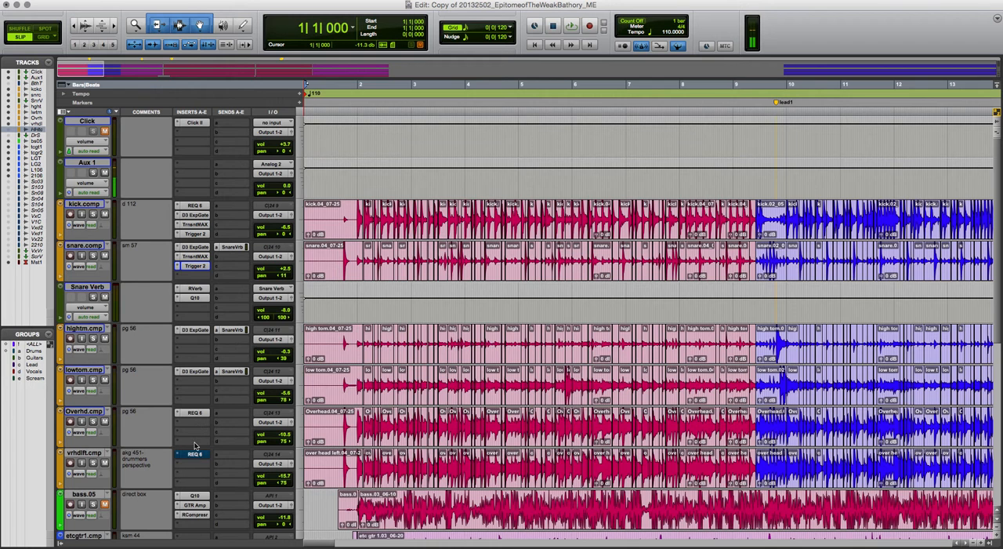
# Inspect the Dyn3 Expander/Gate settings on the high tom track
pyautogui.click(329, 180)
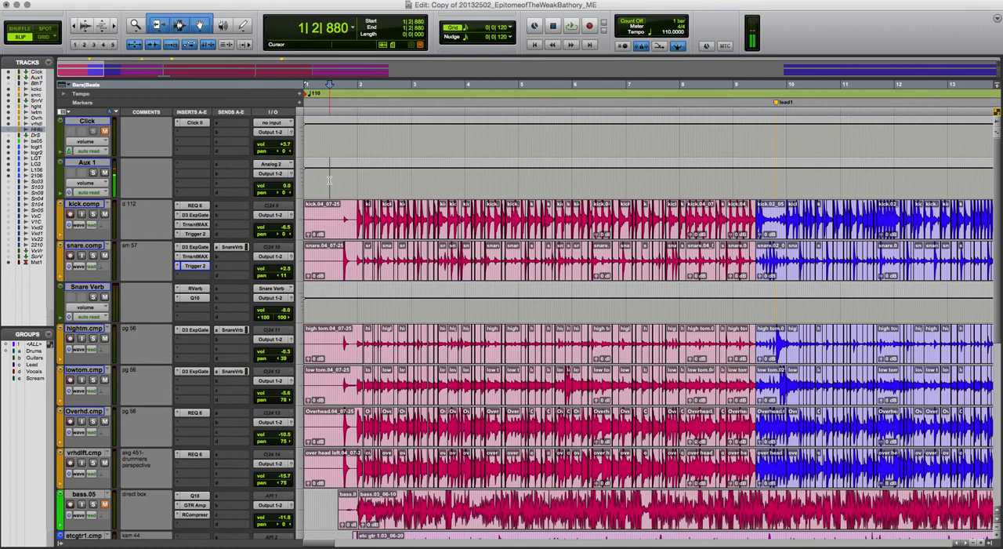
pyautogui.click(189, 333)
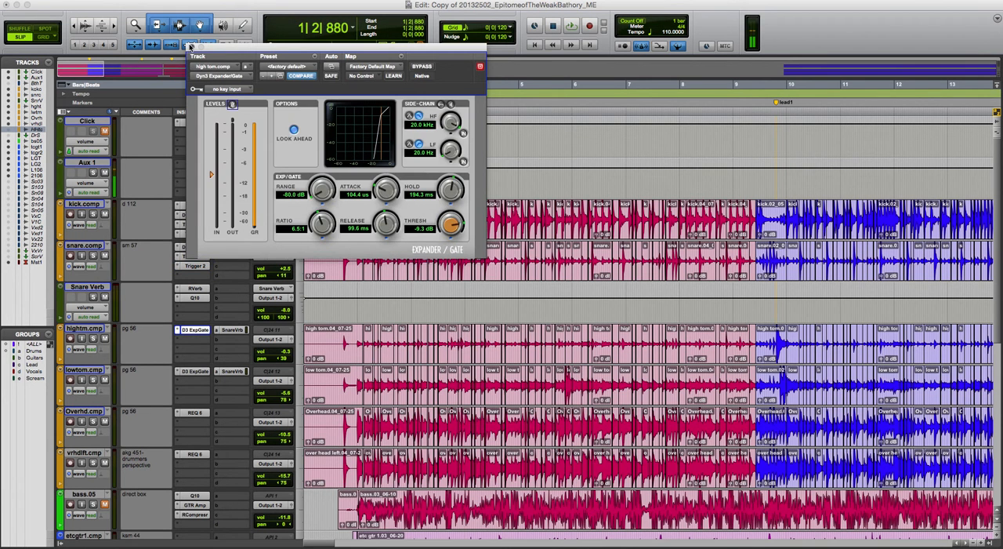
pyautogui.click(189, 47)
pyautogui.click(338, 181)
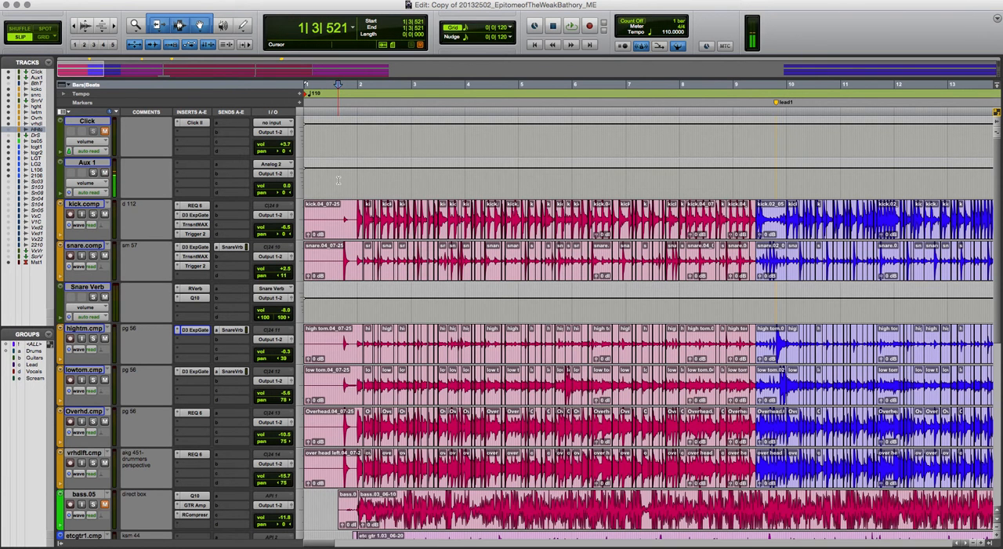
# Select the passage from 30|3|829 to 40|2|185 on the Aux 1 track and play it
pyautogui.press('super+bracketleft')
pyautogui.press('super+bracketleft')
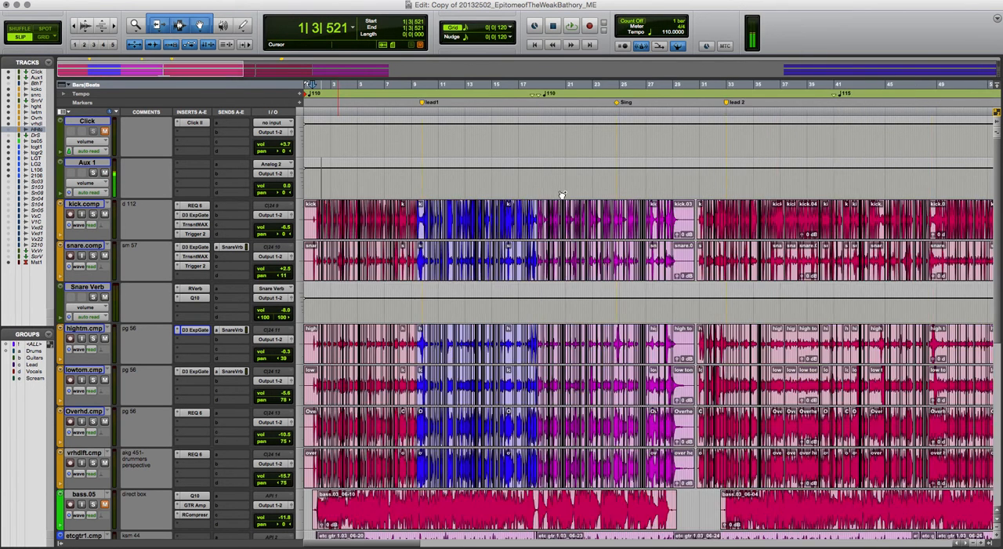
pyautogui.moveTo(695, 175); pyautogui.dragTo(824, 177)
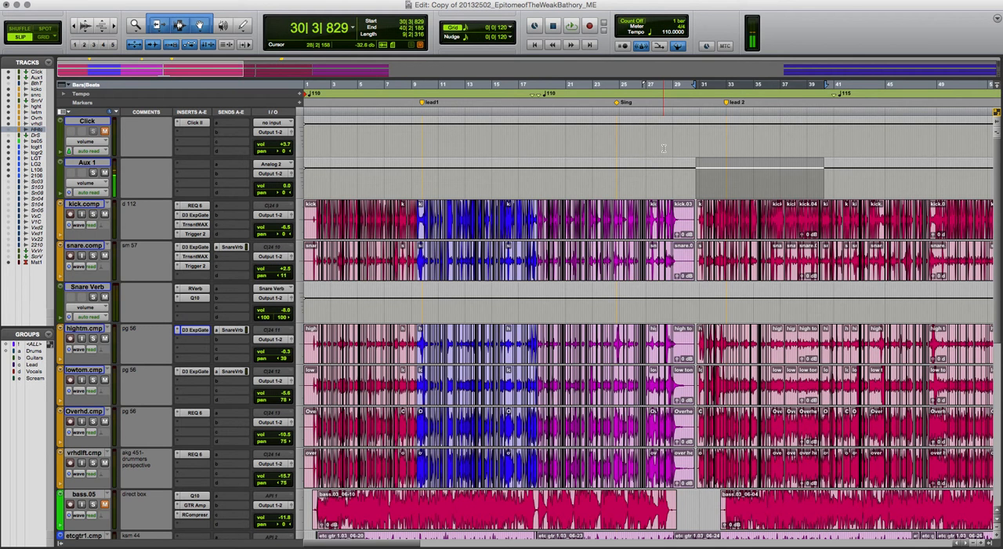
pyautogui.press('space')
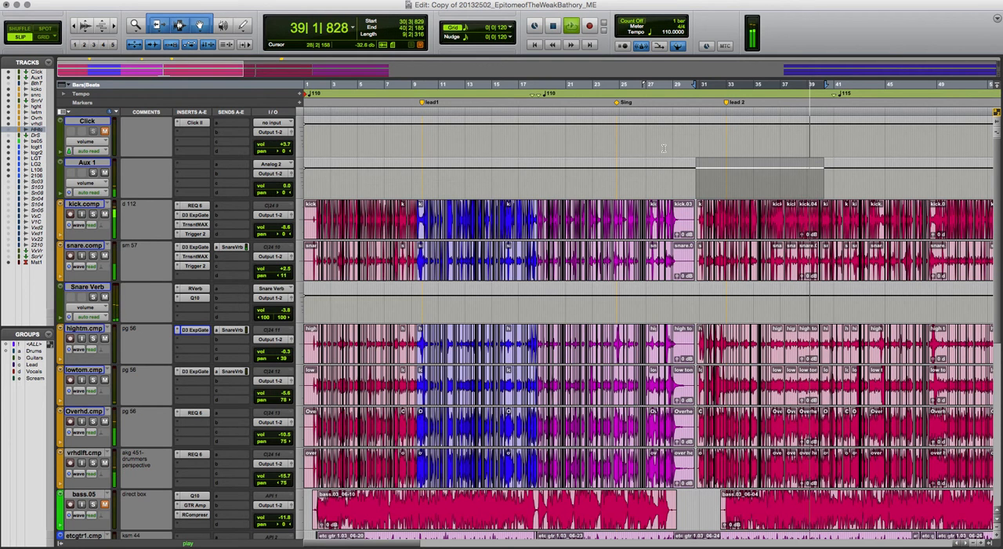
pyautogui.press('space')
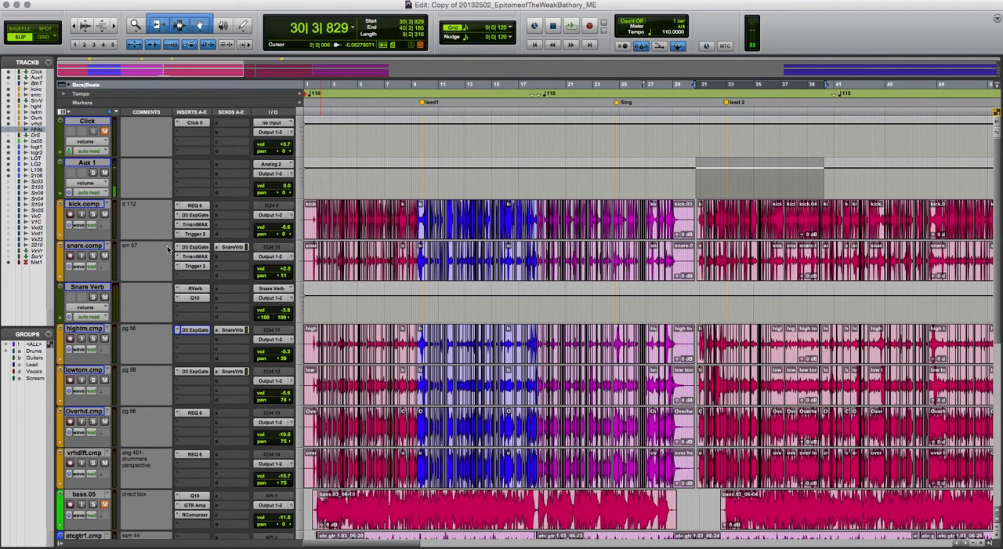
# Send the kick to a new stereo Aux Input track named Drum Par Compression and move that track above the kick
pyautogui.click(95, 205)
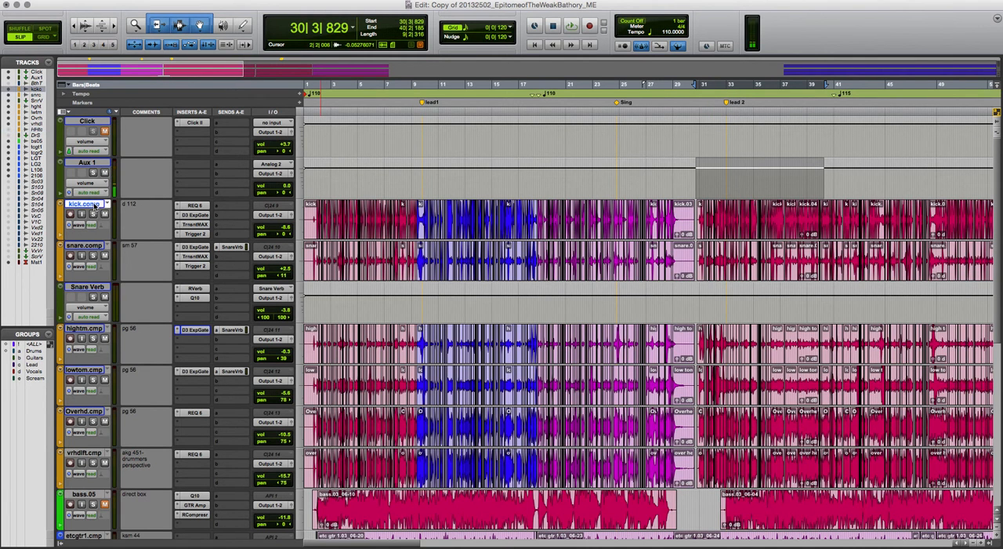
pyautogui.click(30, 351)
pyautogui.click(236, 207)
pyautogui.click(250, 262)
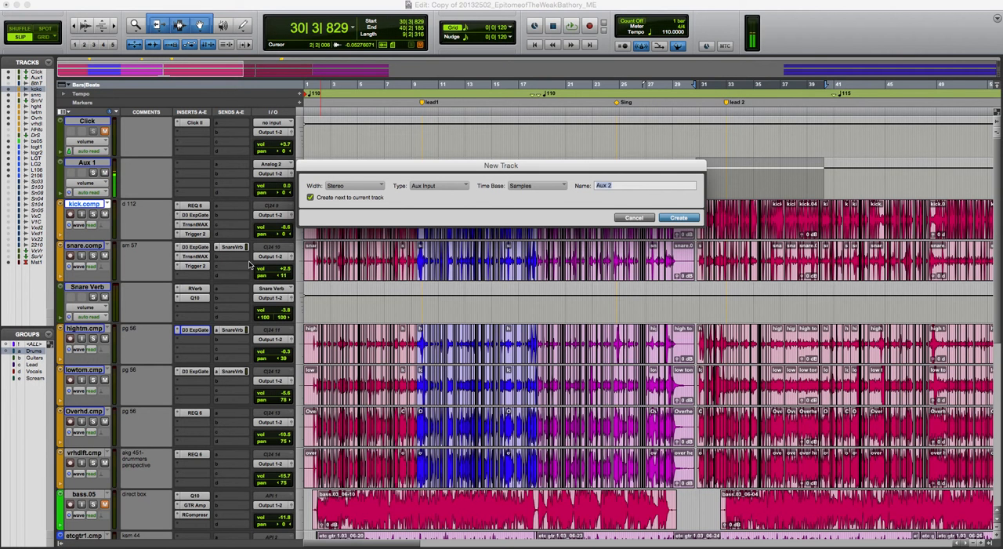
pyautogui.write('Drum PAr')
pyautogui.press('BackSpace')
pyautogui.press('BackSpace')
pyautogui.write('ar Compression')
pyautogui.press('Return')
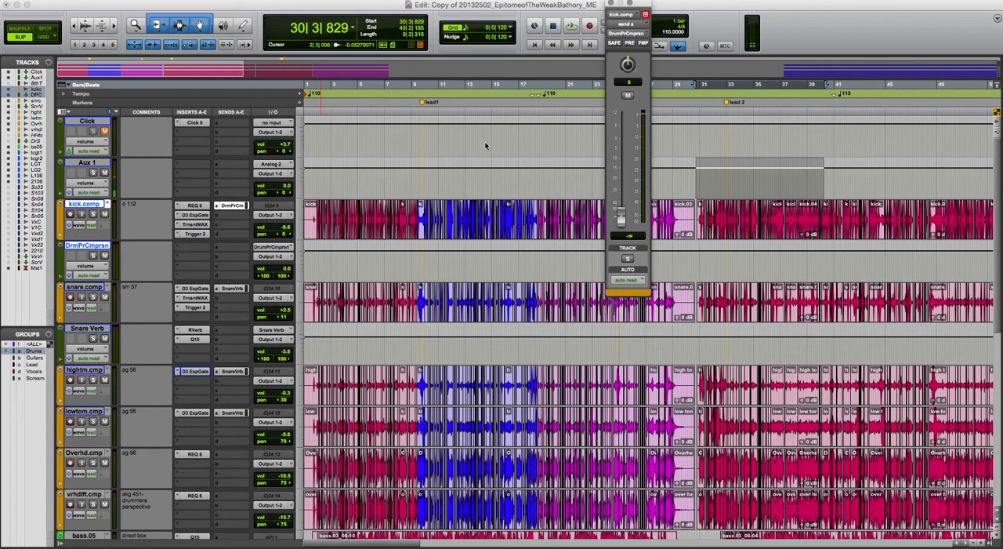
pyautogui.click(612, 5)
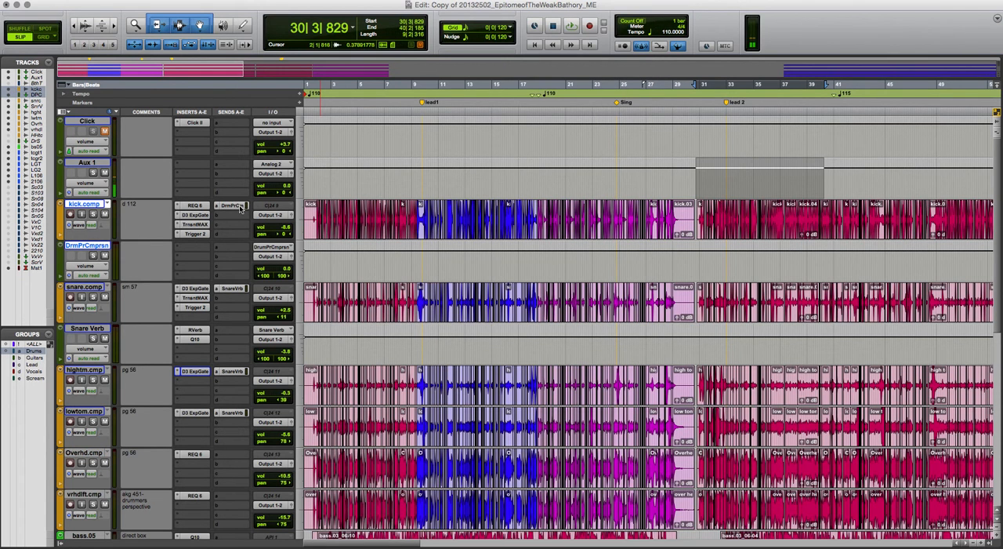
pyautogui.moveTo(88, 246); pyautogui.dragTo(231, 232)
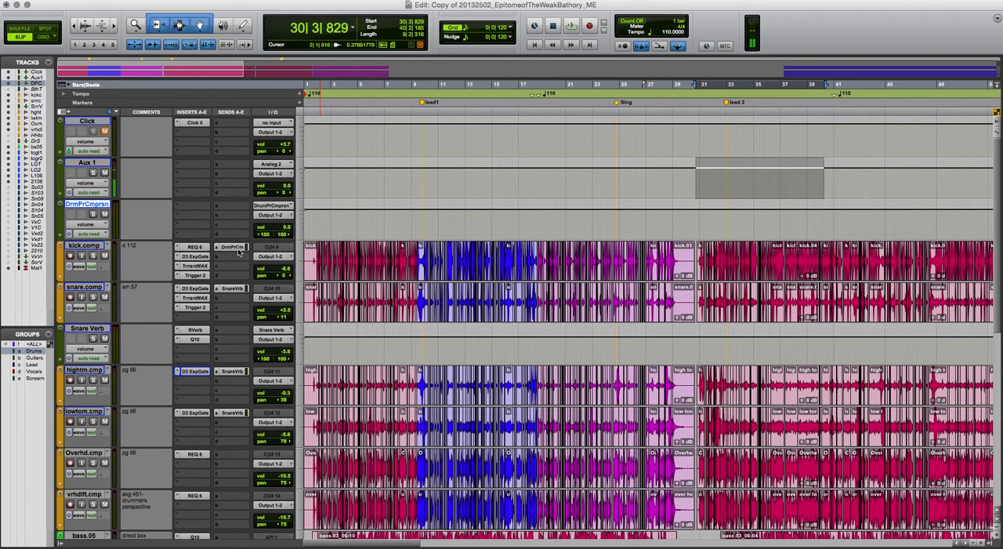
# Move the kick's parallel compression send to slot b and copy it to the snare, both toms and both overhead tracks
pyautogui.moveTo(237, 247); pyautogui.dragTo(237, 382)
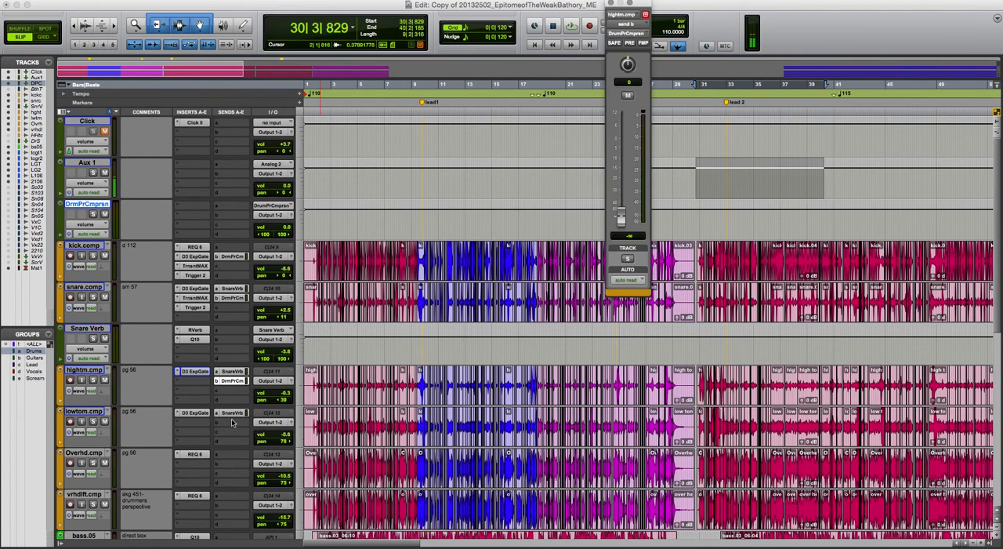
pyautogui.click(613, 4)
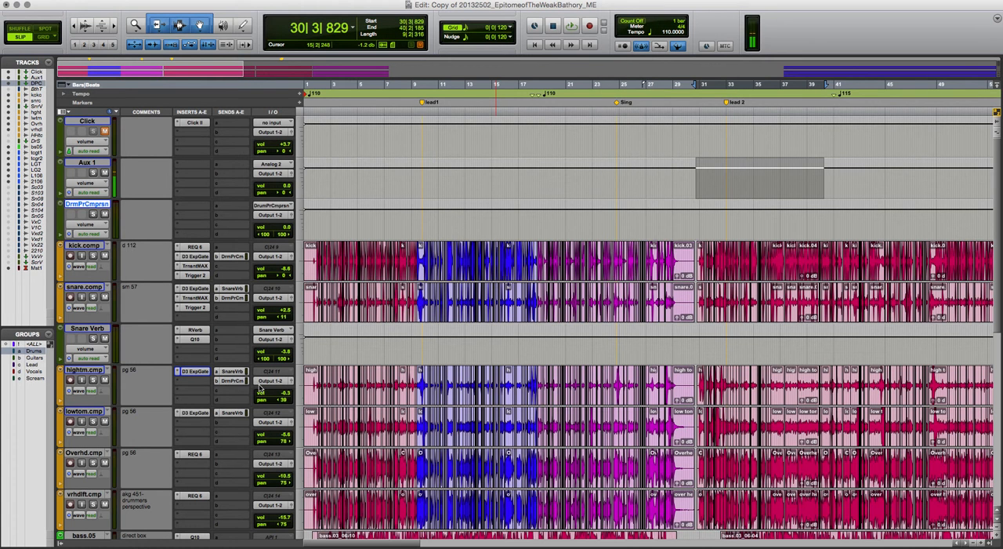
pyautogui.moveTo(226, 383); pyautogui.dragTo(231, 508)
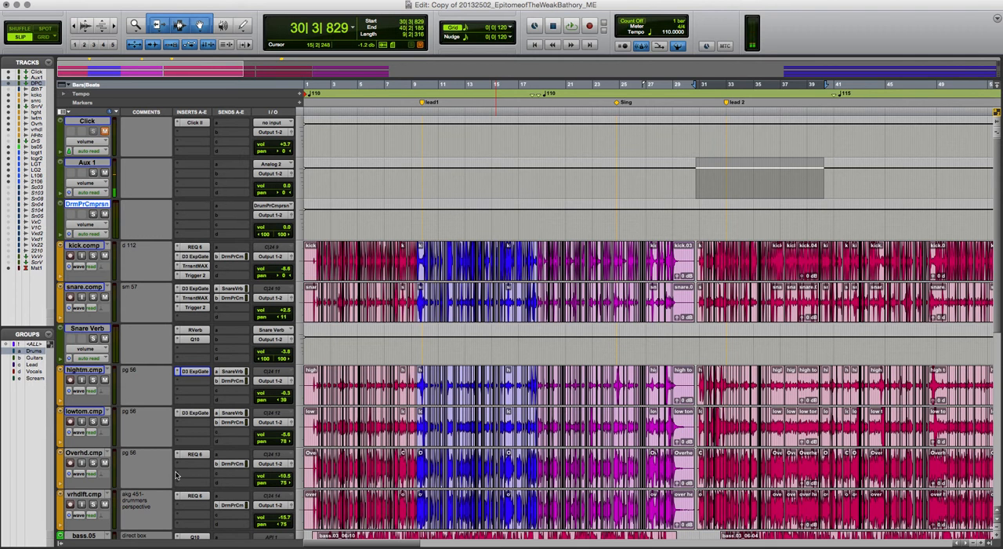
# Insert the multichannel H-Comp (stereo) compressor on the Drum Par Compression aux track
pyautogui.click(197, 206)
pyautogui.moveTo(240, 228)
pyautogui.moveTo(304, 261)
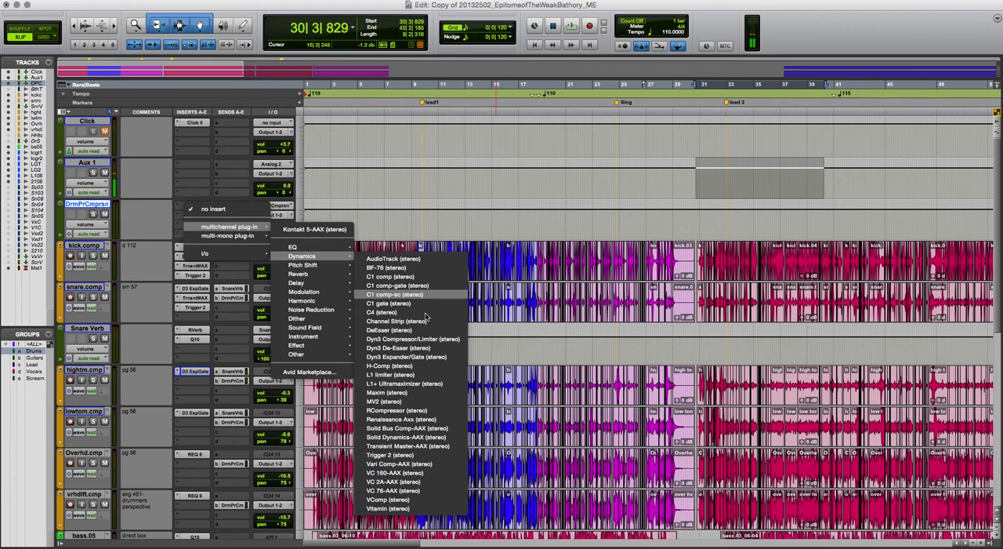
pyautogui.click(431, 369)
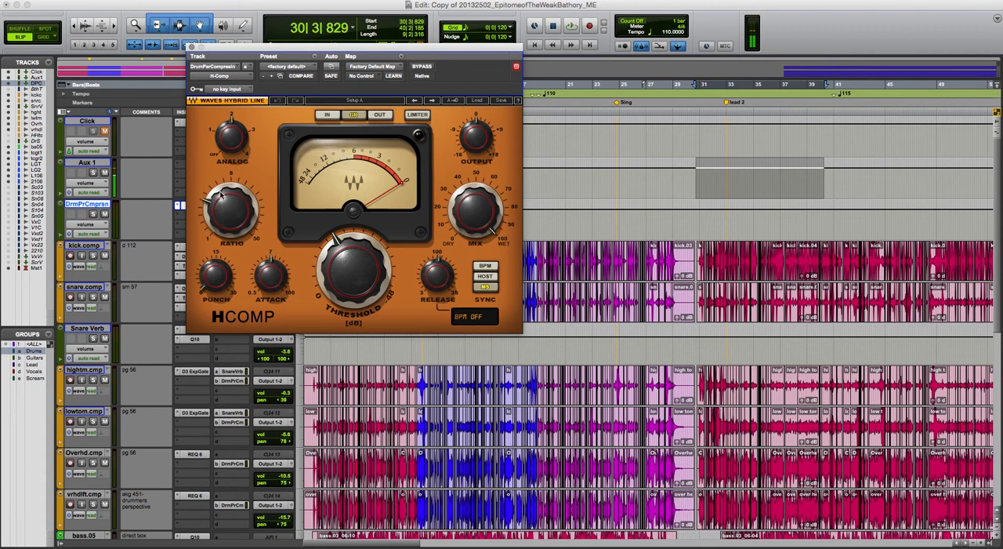
pyautogui.click(192, 47)
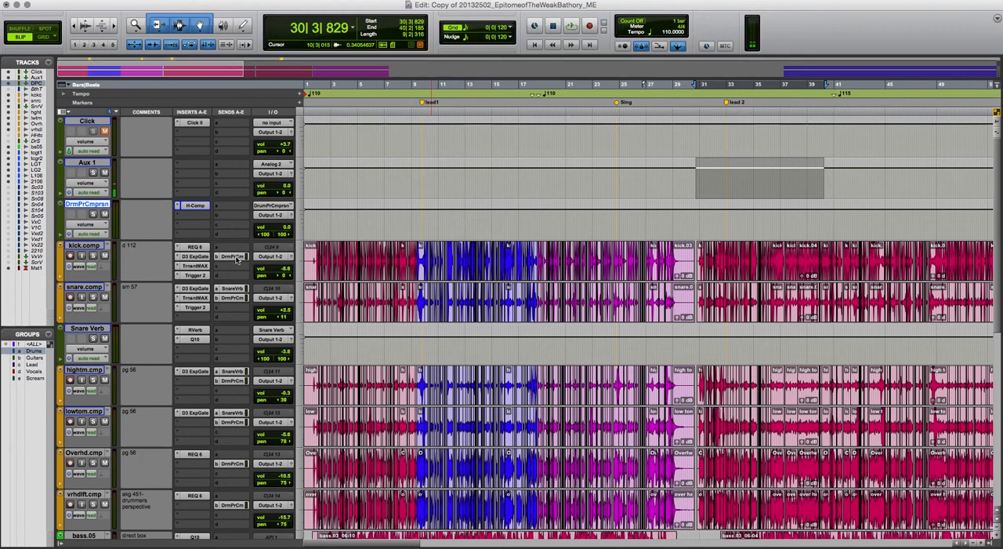
# Set the Drum Par Compression sends to 0.0 dB on the kick, snare, tom and overhead tracks
pyautogui.press('super+bracketright')
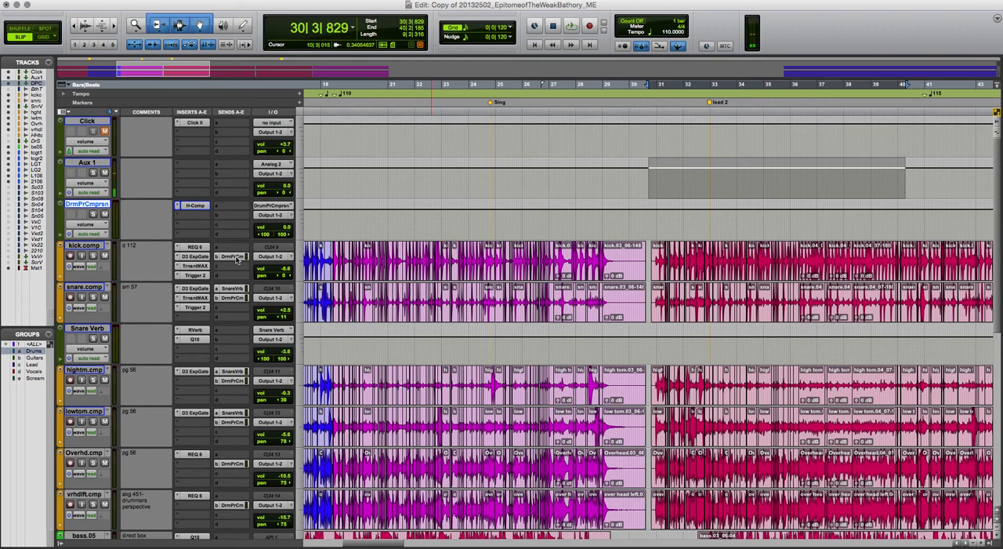
pyautogui.click(232, 257)
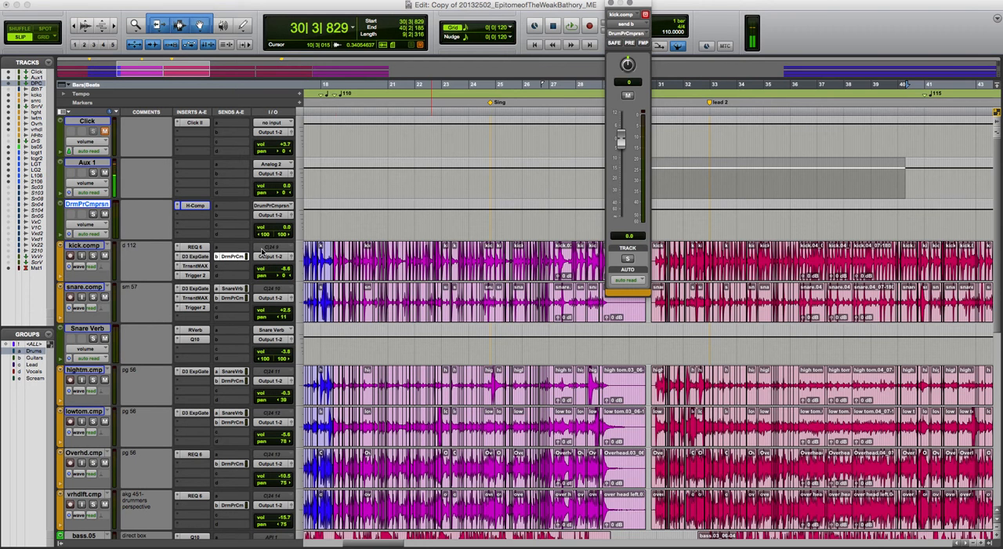
pyautogui.click(233, 298)
pyautogui.click(228, 381)
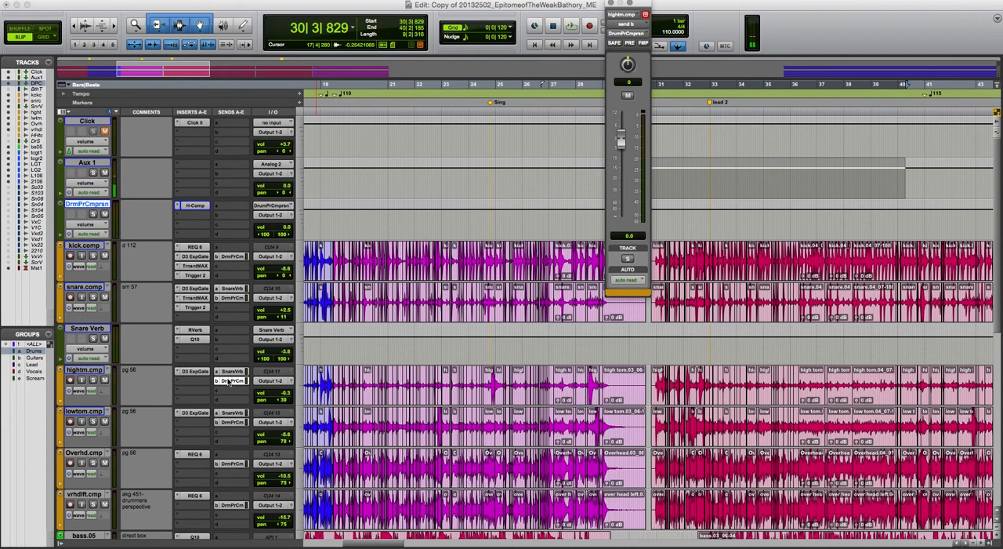
pyautogui.click(232, 422)
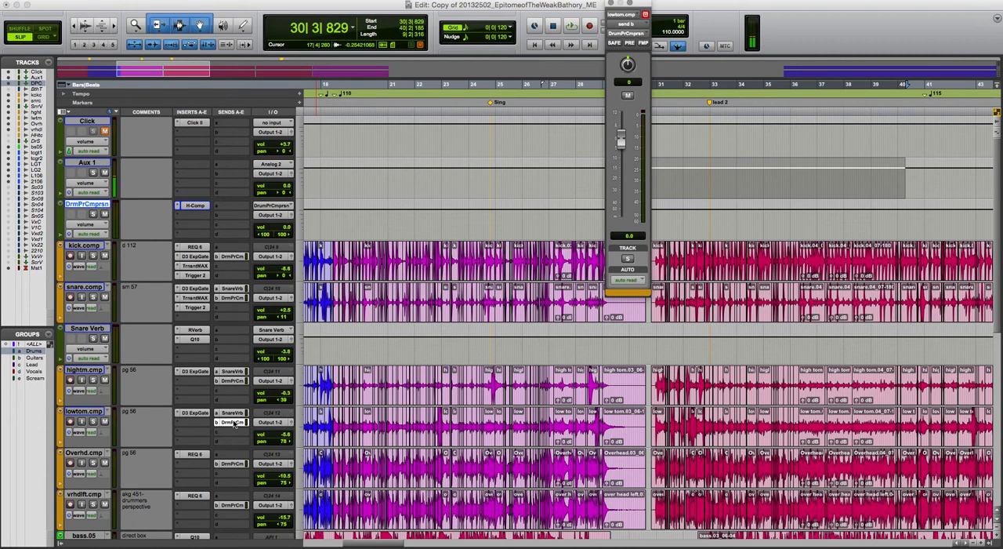
pyautogui.click(238, 464)
pyautogui.click(233, 505)
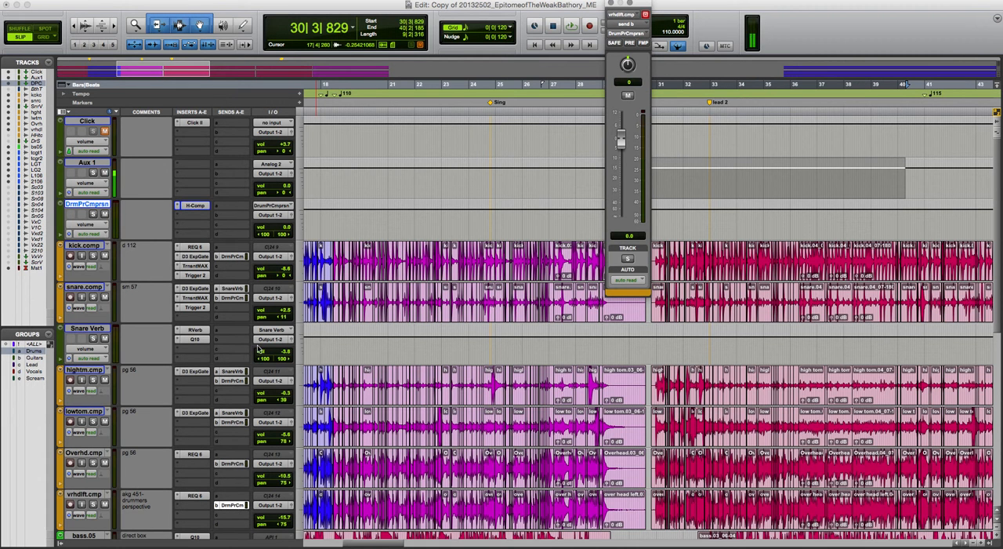
pyautogui.click(611, 5)
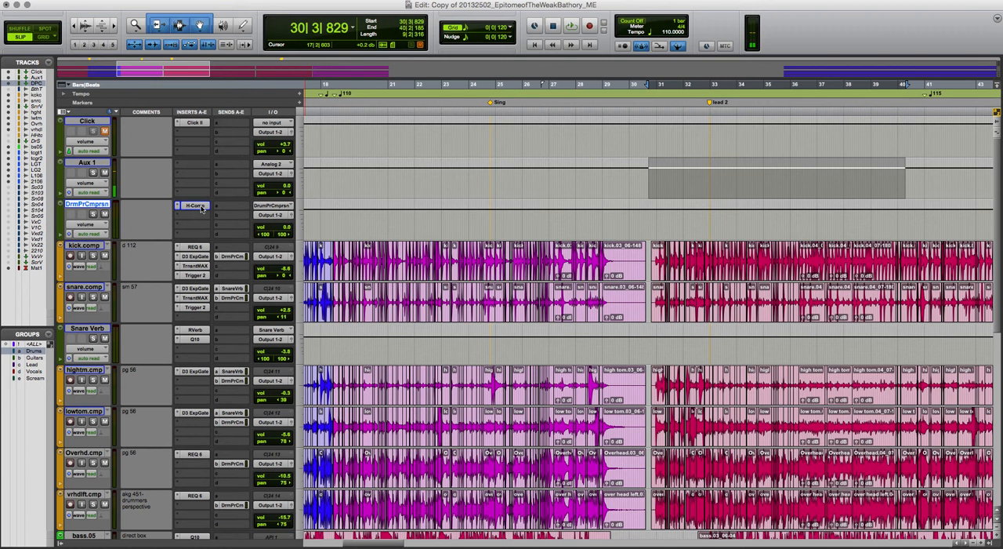
# Return the playback position to the start of the song
pyautogui.press('super+bracketleft')
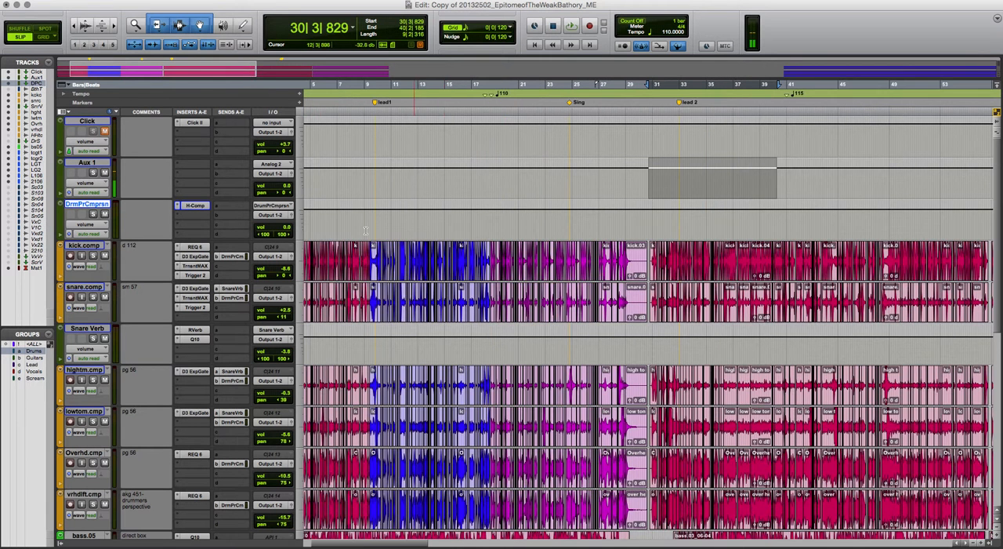
pyautogui.press('Return')
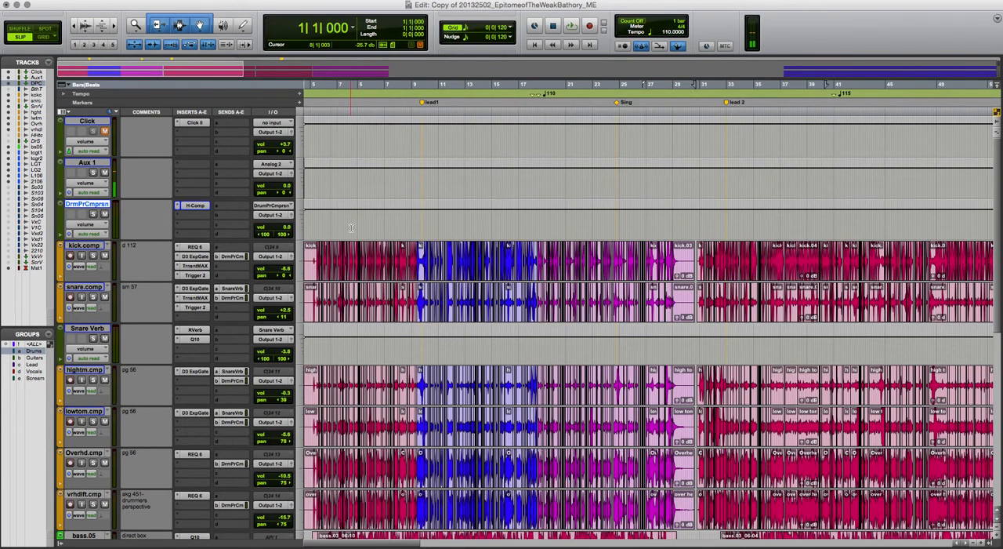
# Audition roughly the first eight bars selected on the drum parallel compression track and open its H-Comp compressor
pyautogui.moveTo(416, 220); pyautogui.dragTo(309, 220)
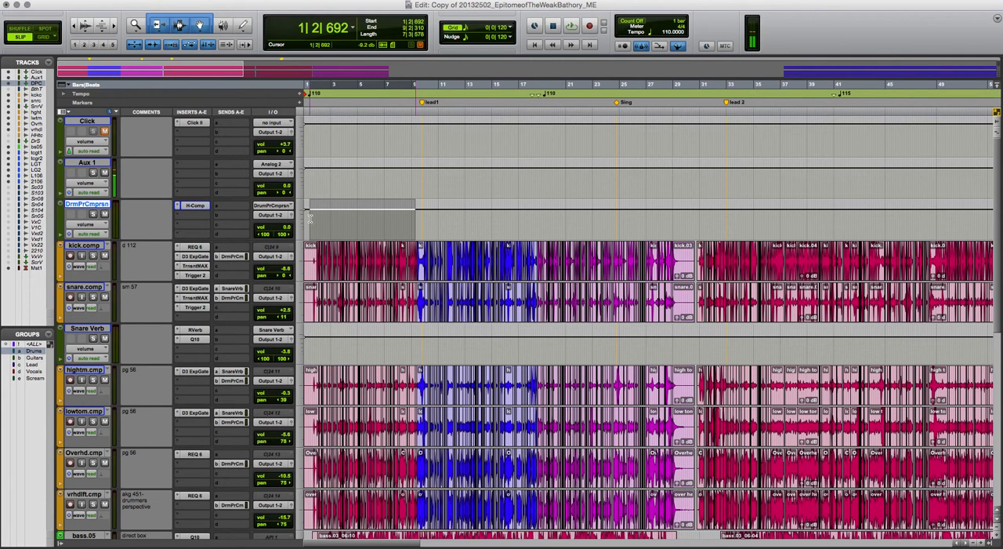
pyautogui.press('space')
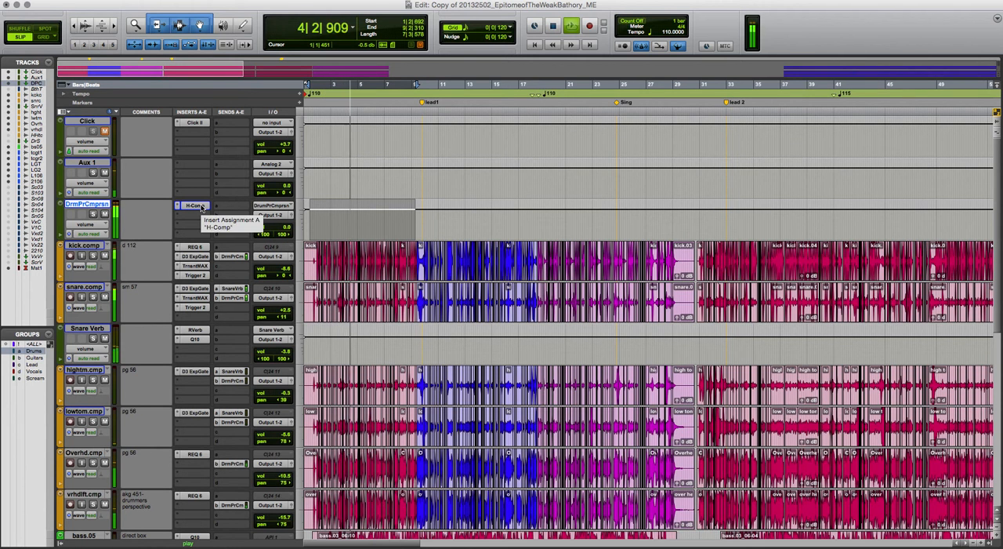
pyautogui.press('space')
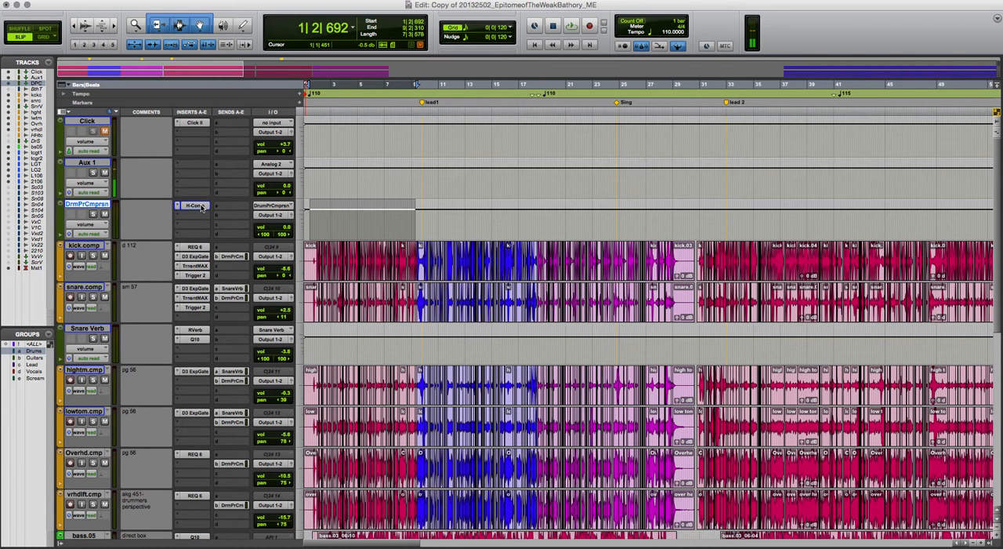
pyautogui.click(197, 207)
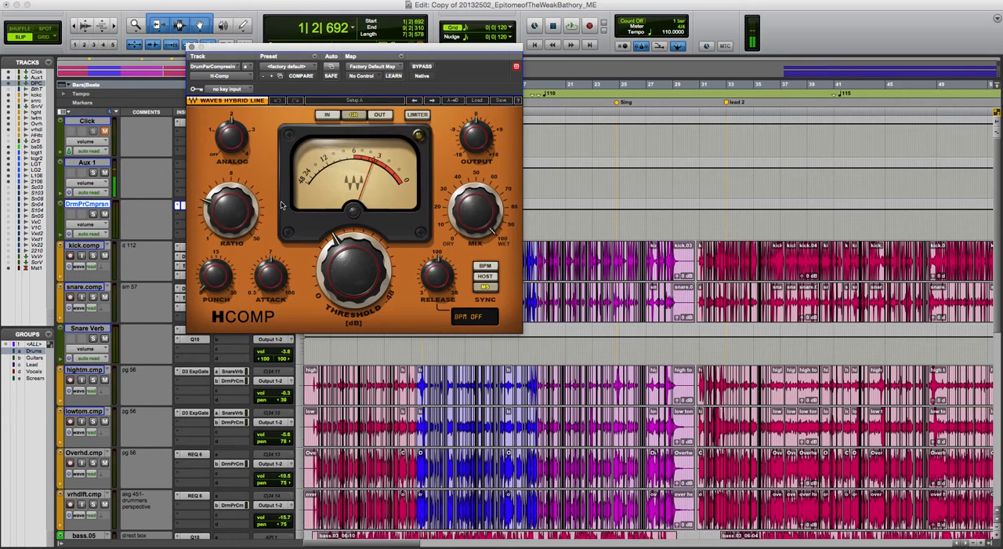
# Try the Drums Punch factory preset in H-Comp and audition it on the selected passage
pyautogui.click(479, 100)
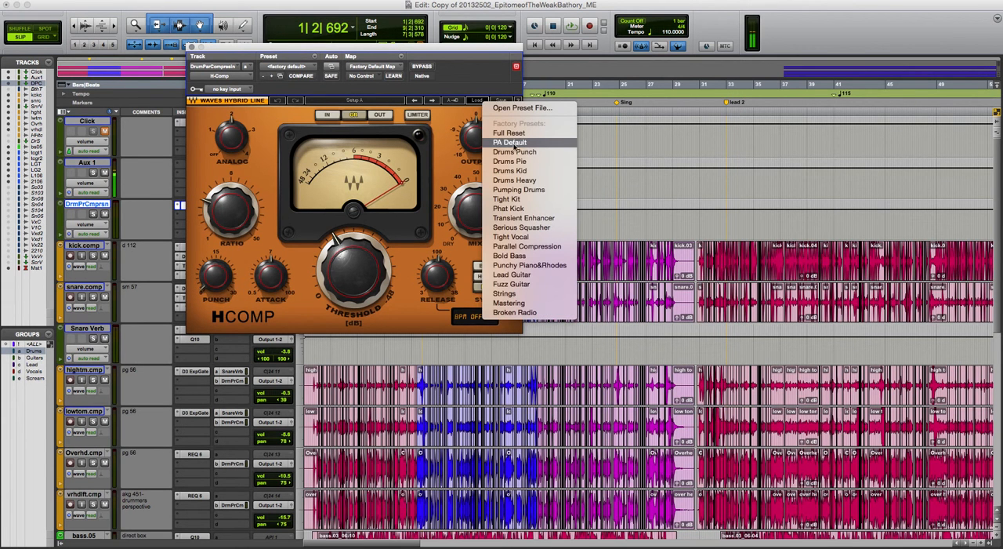
pyautogui.click(518, 152)
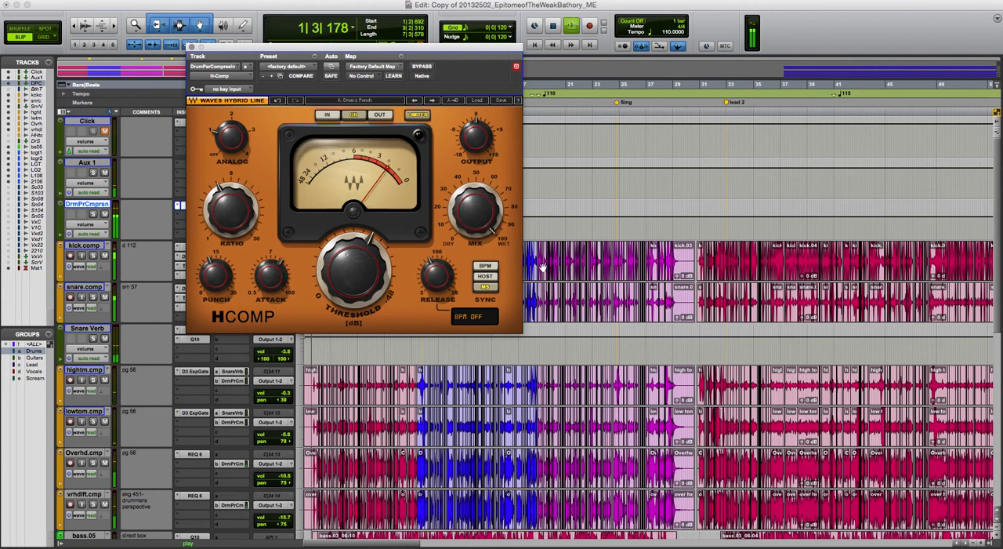
pyautogui.press('space')
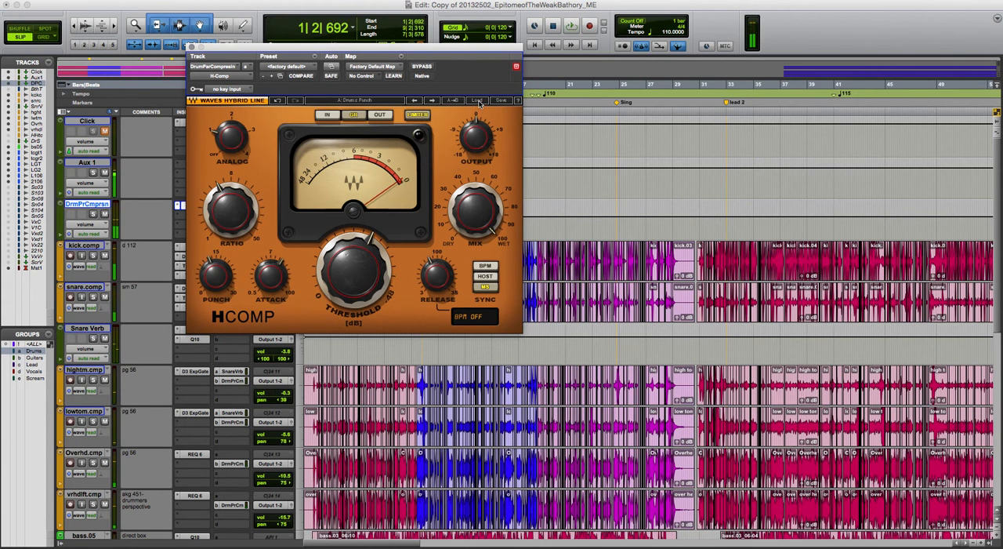
# Load the Drums Heavy preset in H-Comp and adjust its punch and attack during playback
pyautogui.click(478, 101)
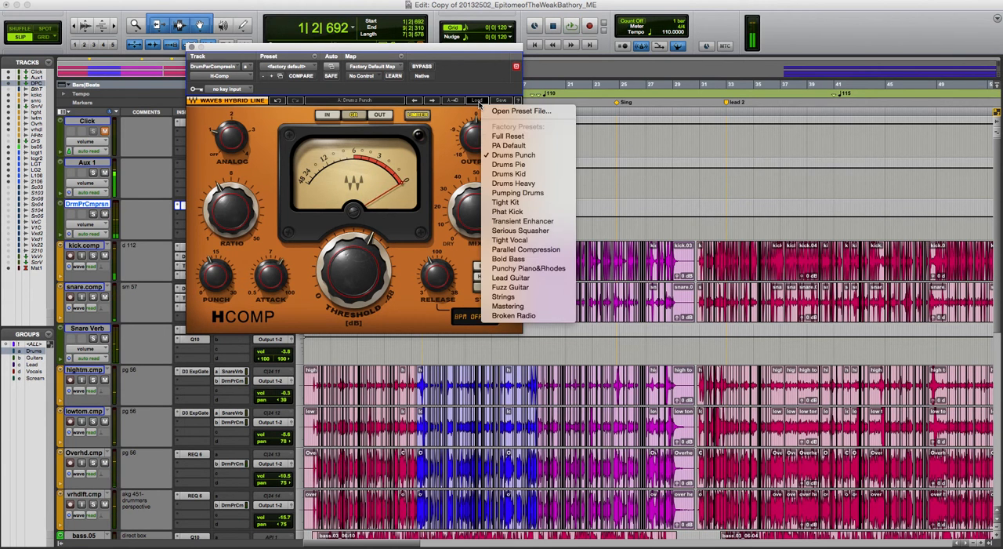
pyautogui.click(541, 183)
pyautogui.press('space')
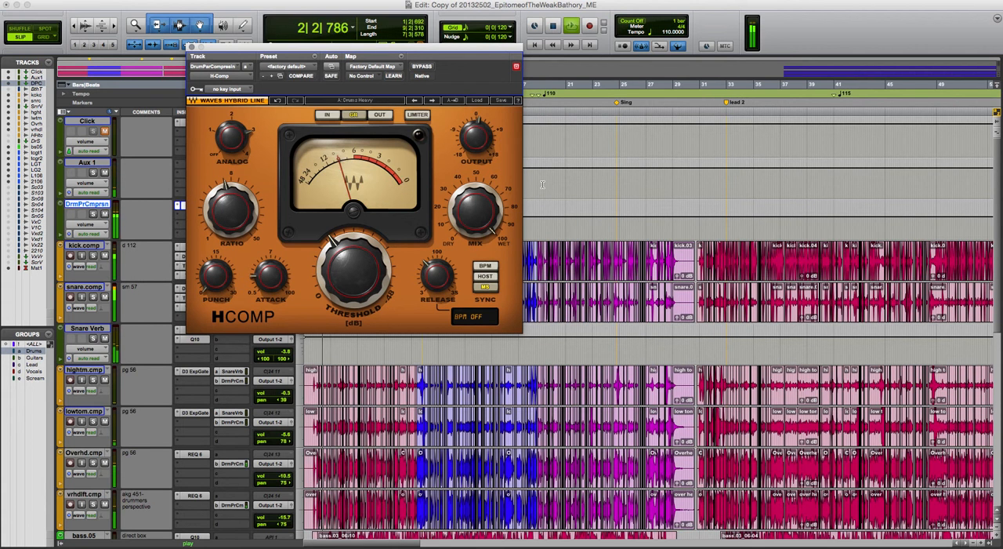
pyautogui.moveTo(216, 275); pyautogui.dragTo(215, 240)
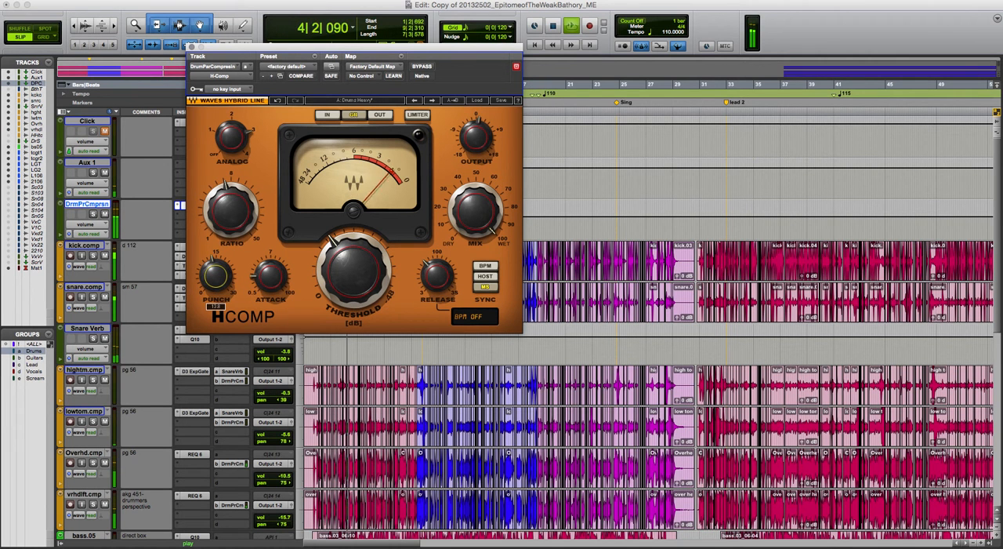
pyautogui.moveTo(270, 276); pyautogui.dragTo(267, 334)
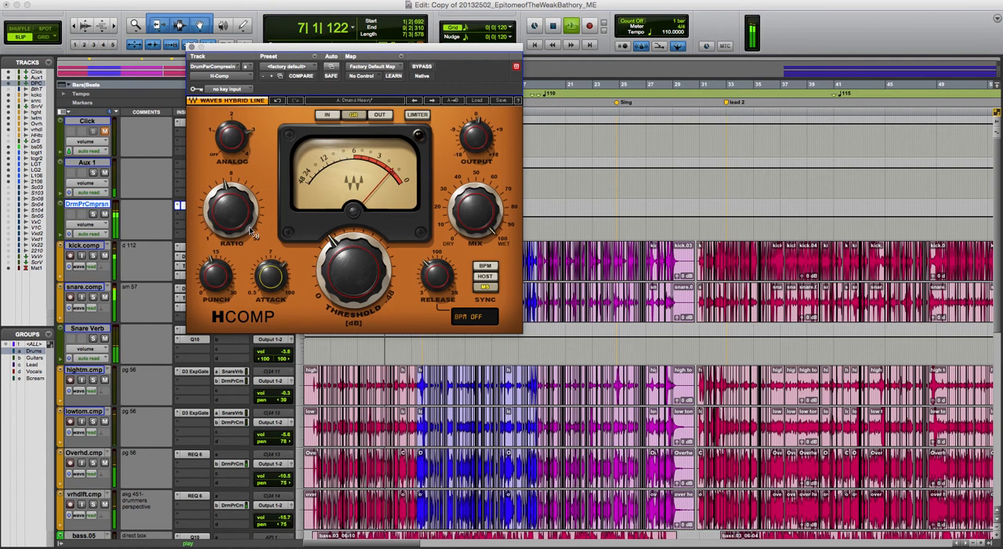
# Adjust the H-Comp threshold by ear during playback while metering gain reduction
pyautogui.moveTo(353, 270); pyautogui.dragTo(352, 171)
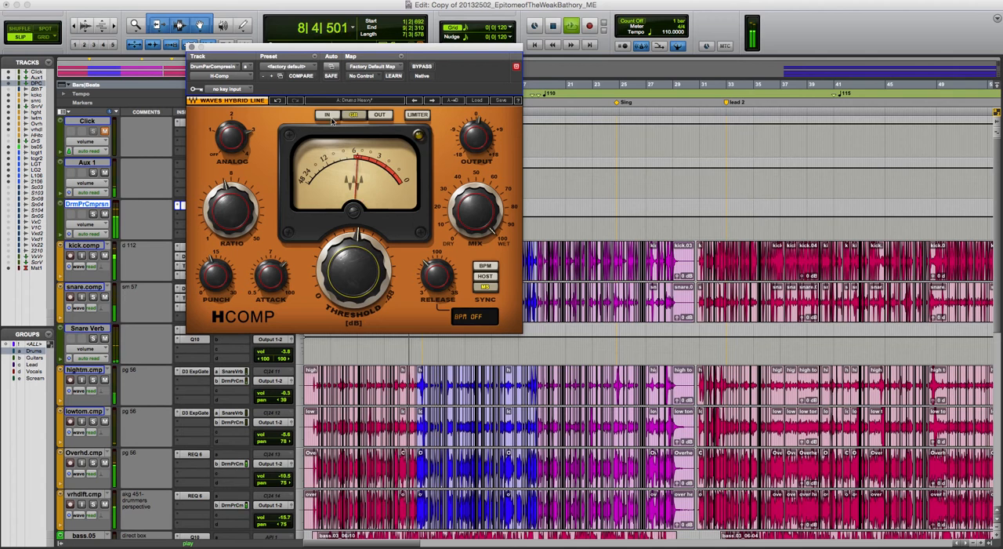
pyautogui.click(359, 155)
pyautogui.click(355, 116)
pyautogui.moveTo(354, 270); pyautogui.dragTo(358, 248)
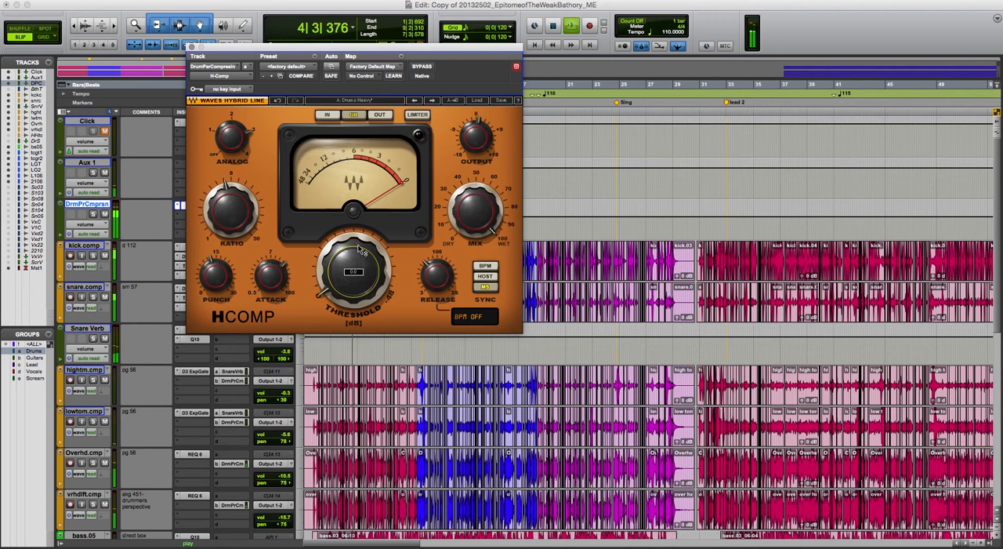
pyautogui.moveTo(358, 248); pyautogui.dragTo(359, 211)
# Fine-tune H-Comp's output, set its release to about 123 ms, and audition the selected passage again
pyautogui.moveTo(462, 205); pyautogui.dragTo(461, 205)
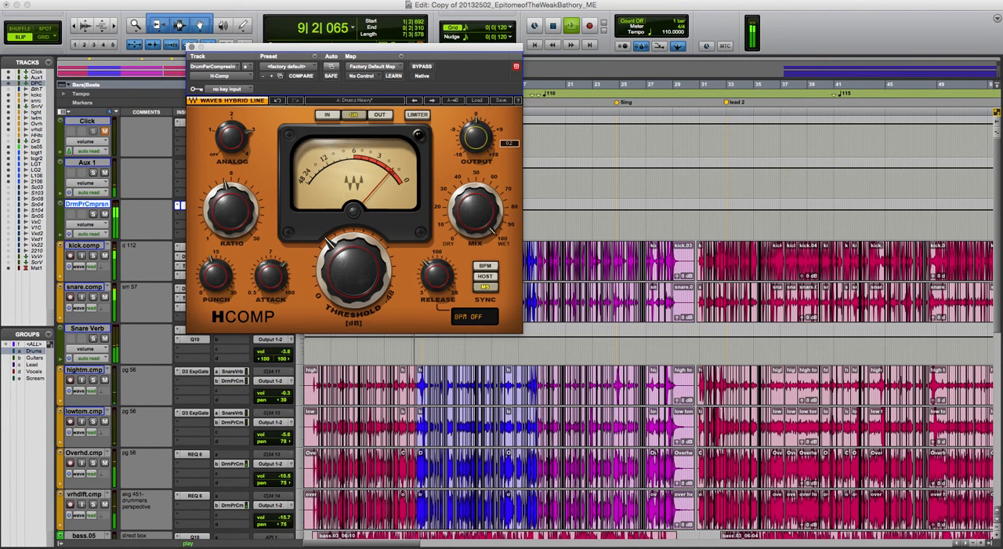
pyautogui.moveTo(437, 274); pyautogui.dragTo(422, 273)
pyautogui.press('space')
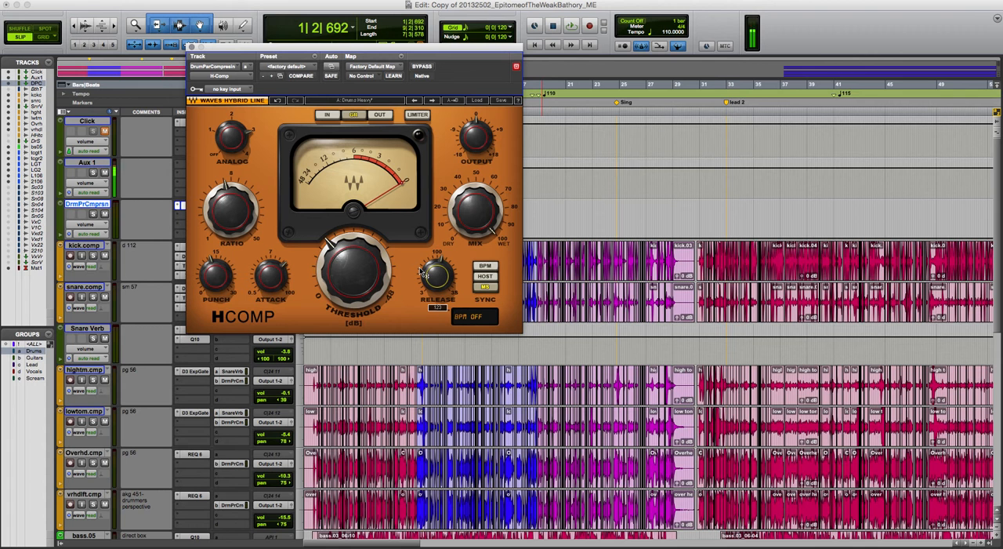
pyautogui.press('space')
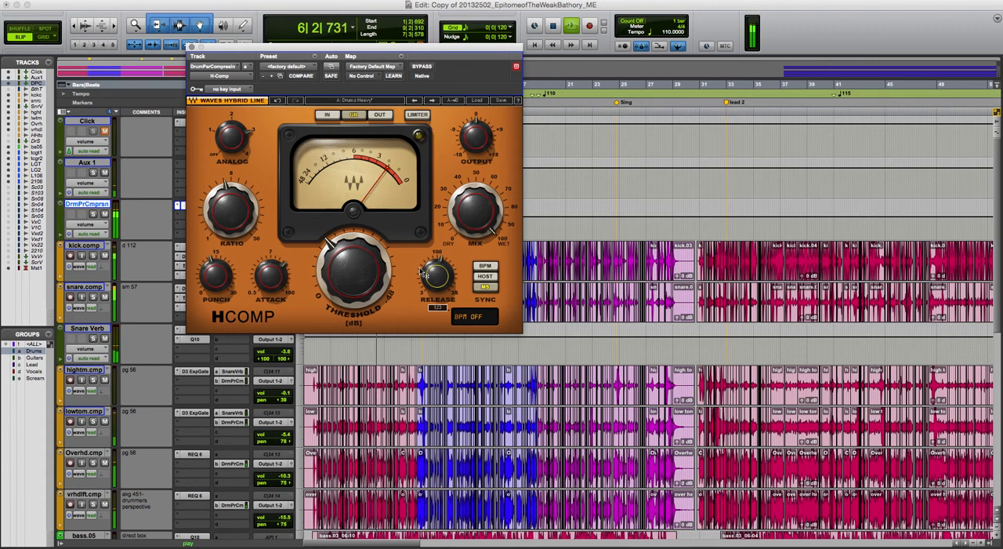
pyautogui.press('space')
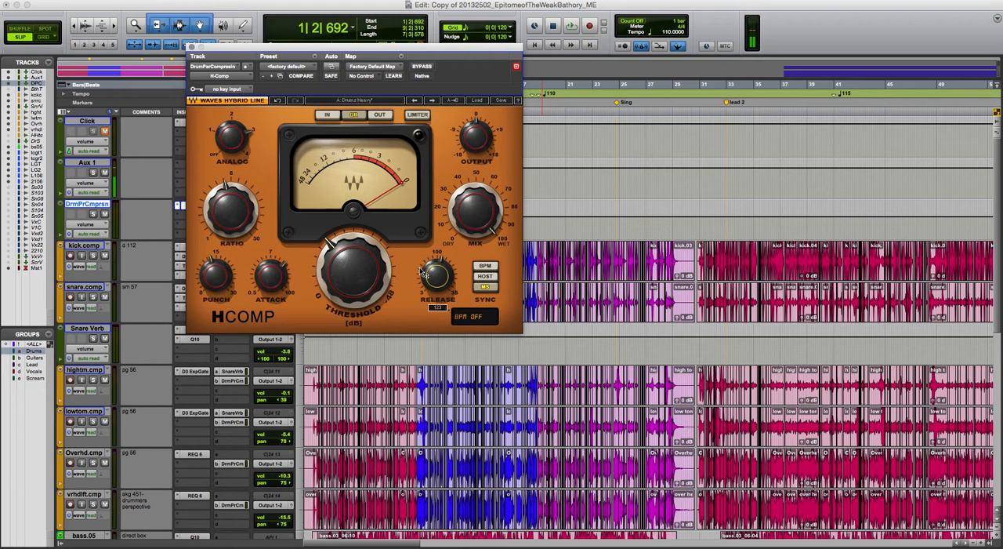
# Load the Pumping Drums preset in H-Comp, audition it, and close the plug-in window
pyautogui.click(477, 100)
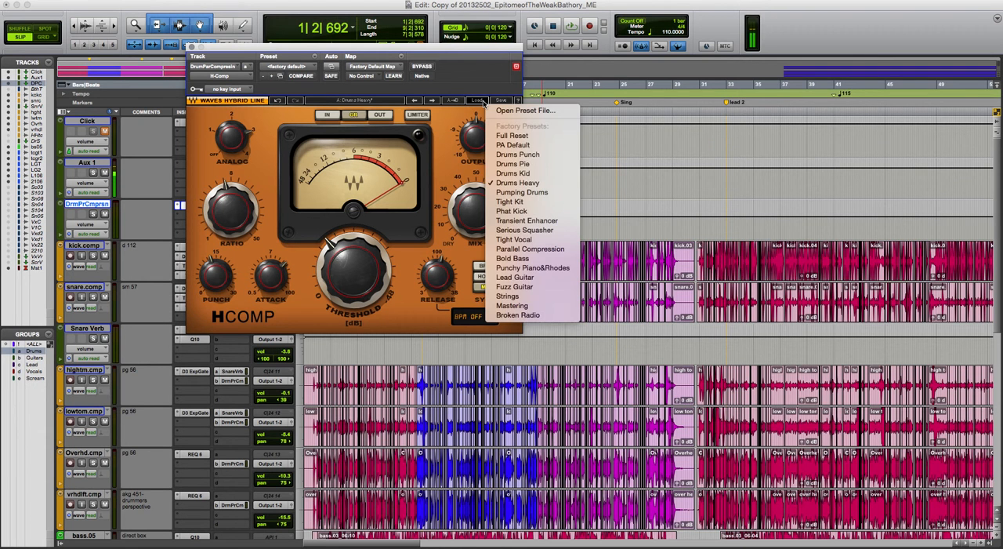
pyautogui.click(529, 193)
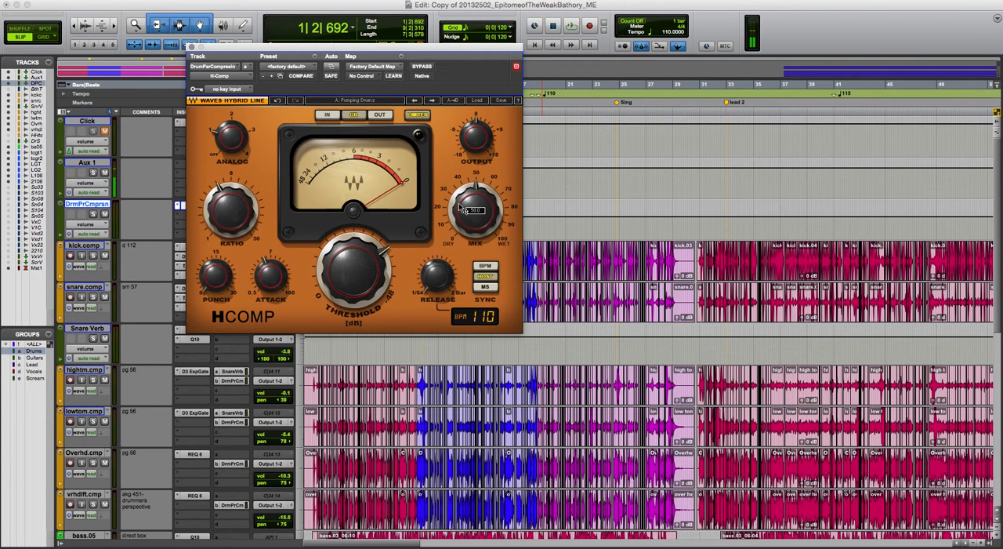
pyautogui.press('space')
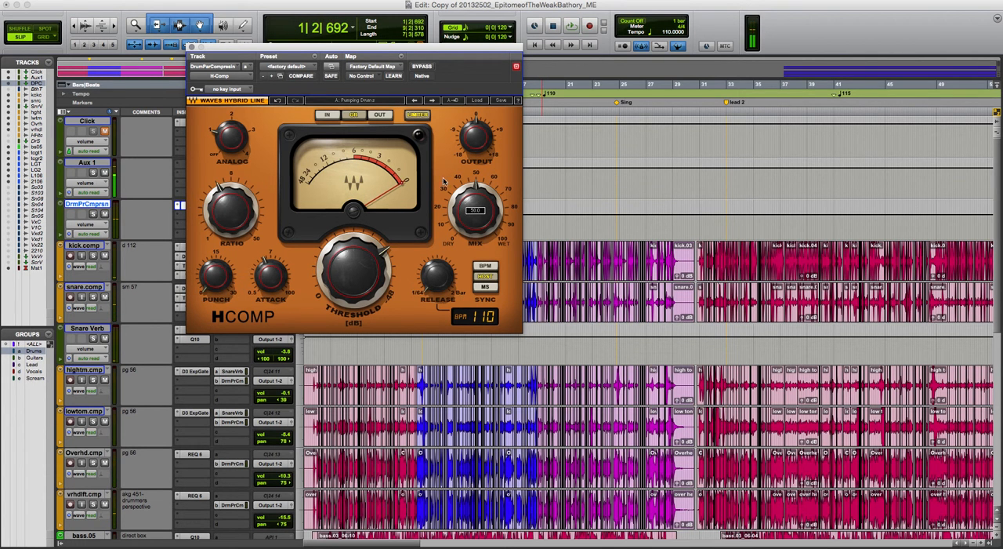
pyautogui.click(191, 48)
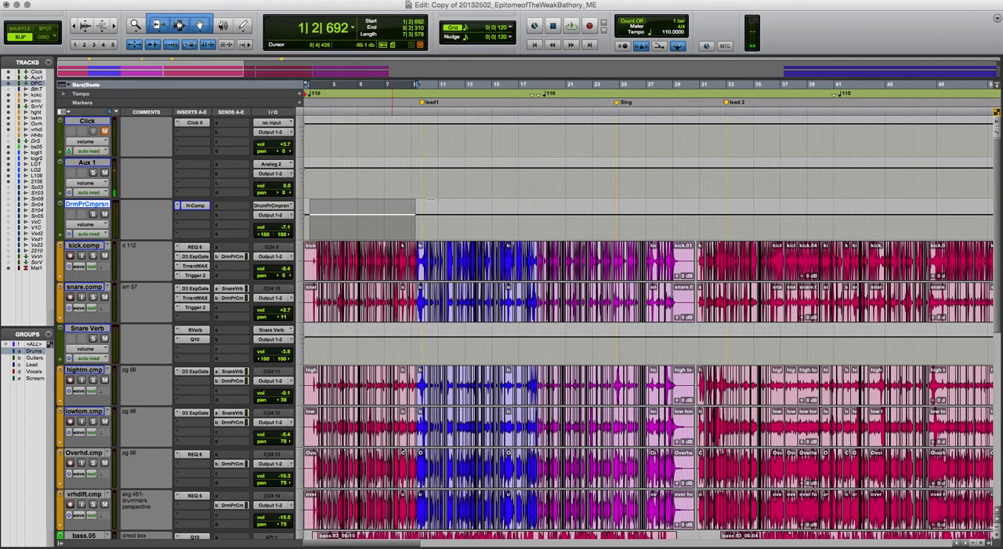
# Return to the start of the song, look over the tracks, and play the opening bars of the mix
pyautogui.click(629, 182)
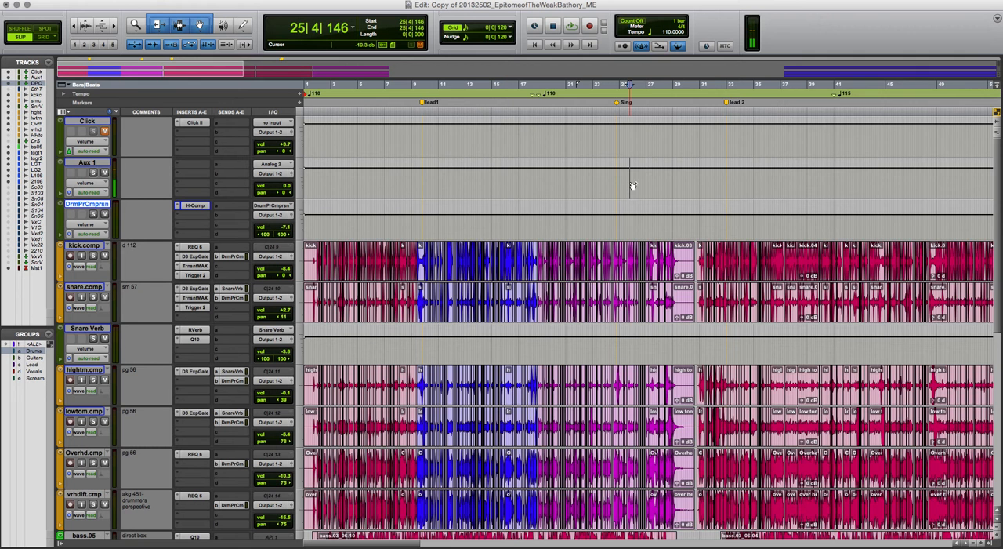
pyautogui.press('r')
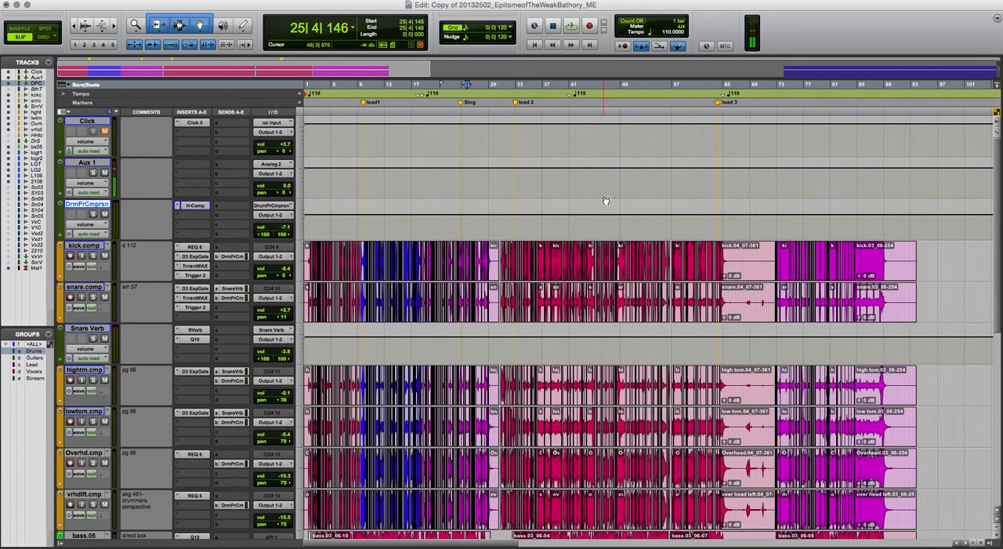
pyautogui.press('Return')
pyautogui.press('t')
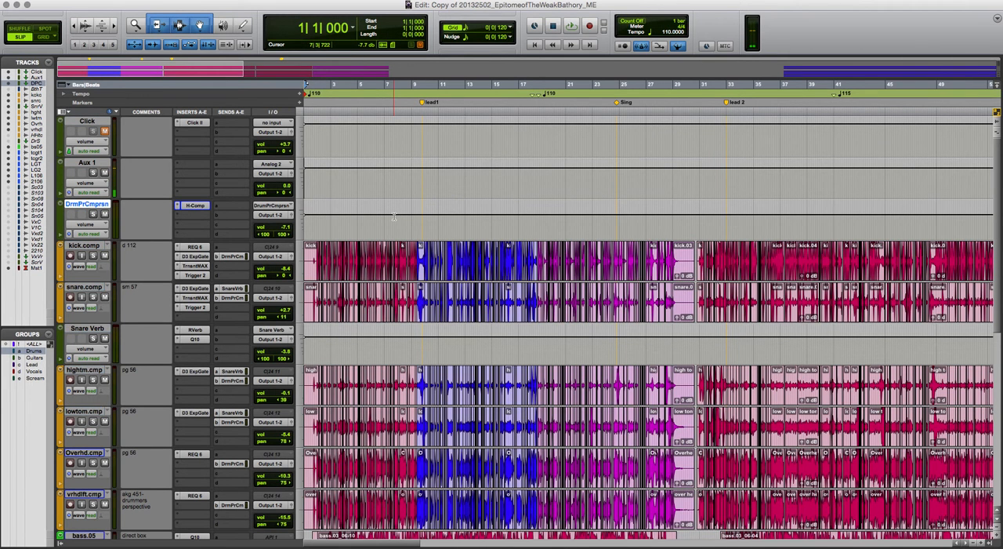
pyautogui.scroll(-8, 394, 216)
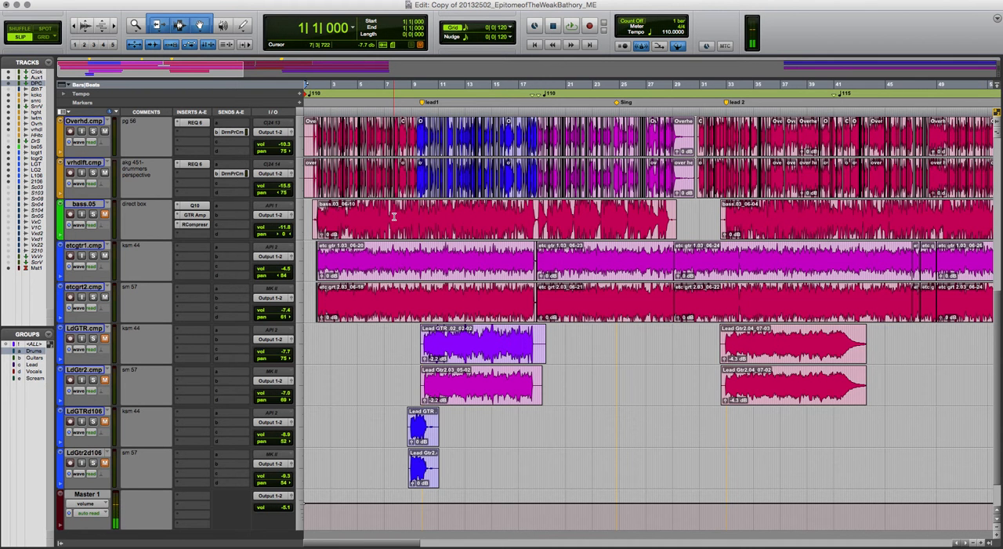
pyautogui.scroll(8, 394, 216)
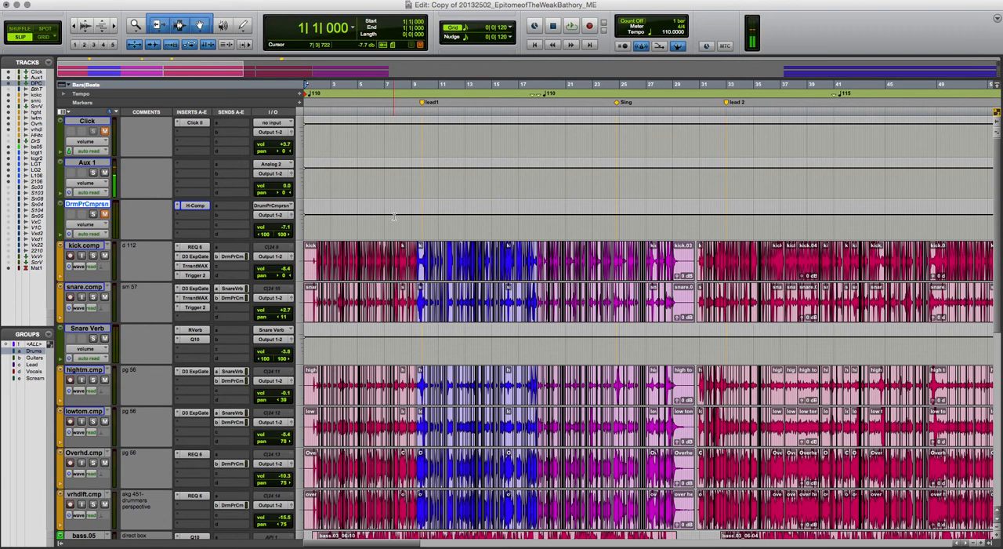
pyautogui.press('space')
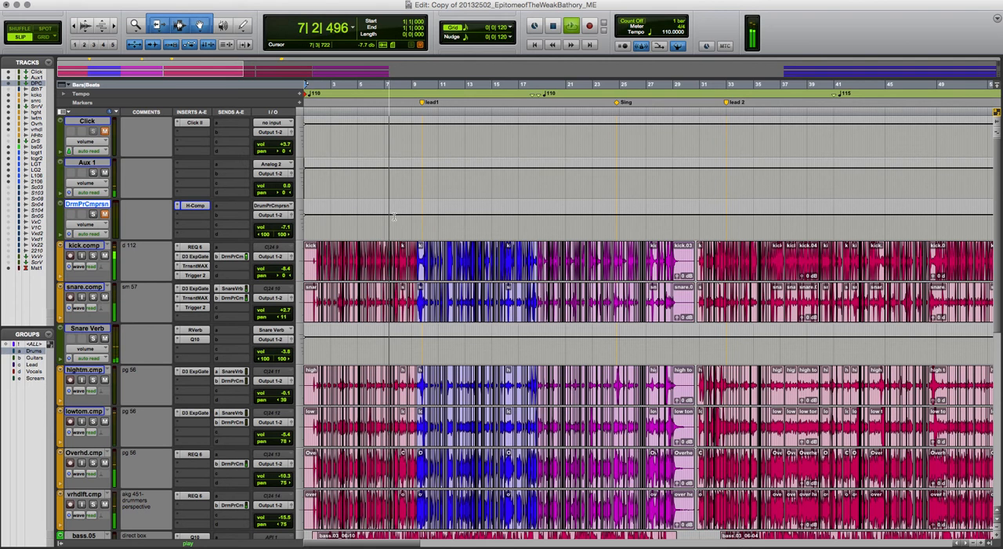
# Audition the mix from bar 7 through the Sing marker, then stop playback
pyautogui.press('space')
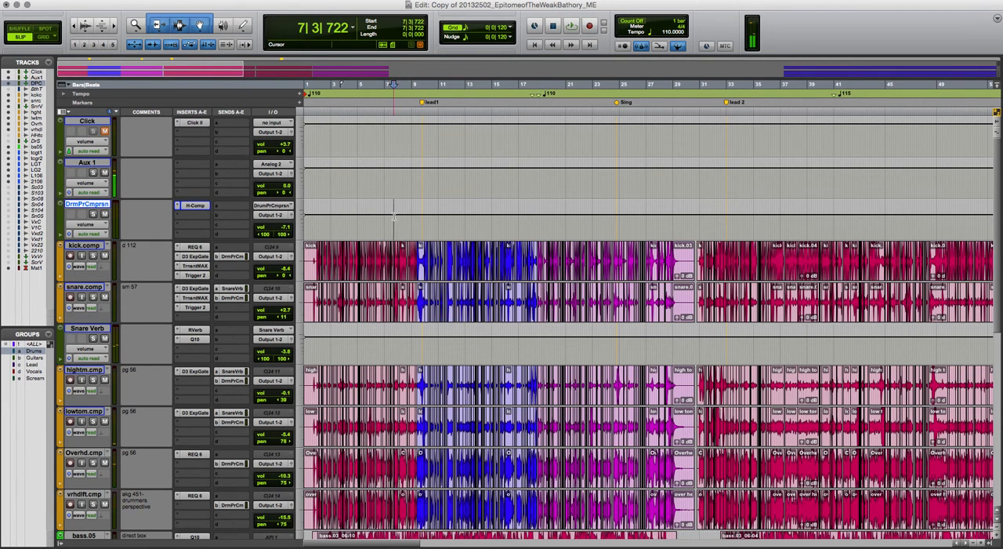
pyautogui.press('space')
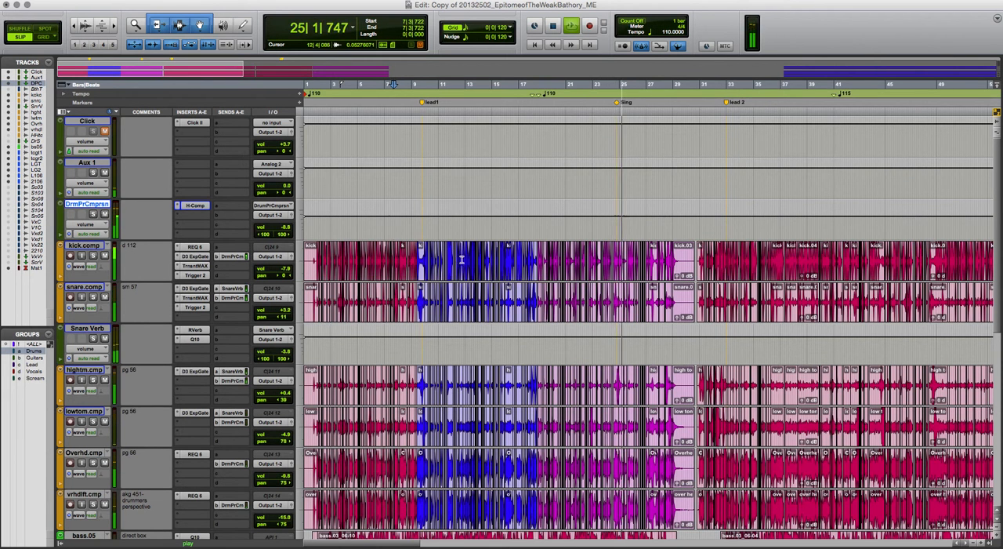
pyautogui.press('space')
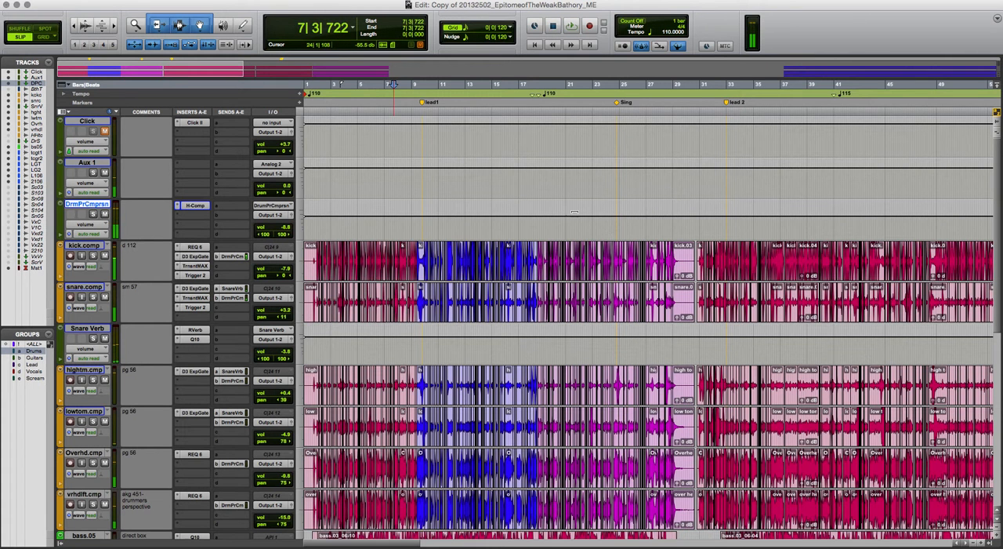
# Reopen H-Comp on the drum parallel track, adjust punch and attack during playback, and raise the mix to about 94%
pyautogui.click(193, 206)
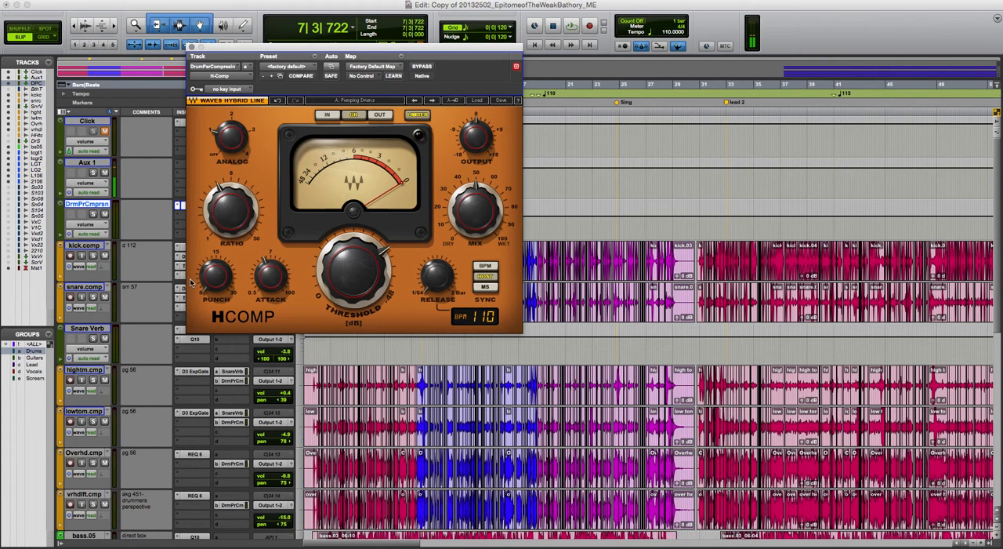
pyautogui.press('space')
pyautogui.moveTo(212, 283); pyautogui.dragTo(210, 246)
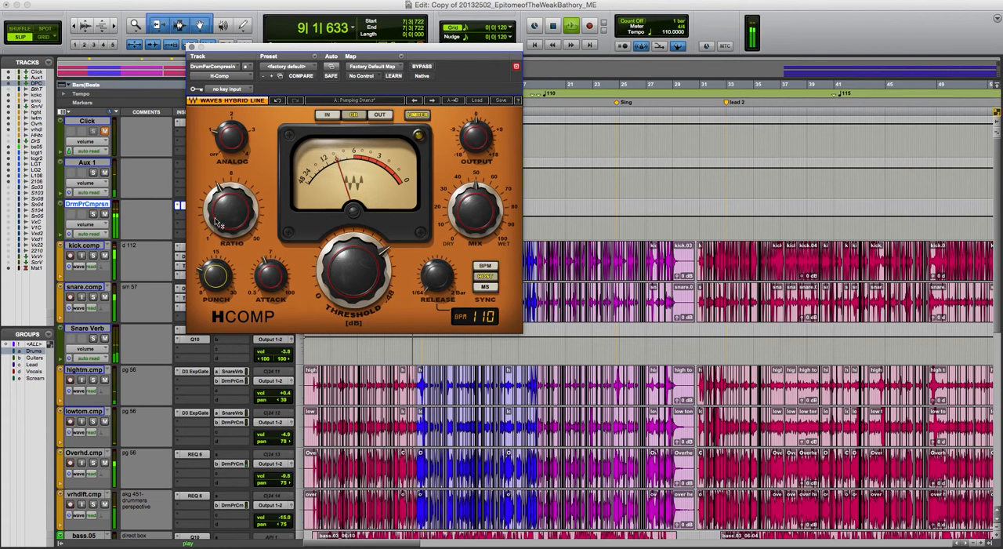
pyautogui.moveTo(270, 281)
pyautogui.mouseDown()
pyautogui.moveTo(270, 228)
pyautogui.moveTo(270, 264)
pyautogui.mouseUp()
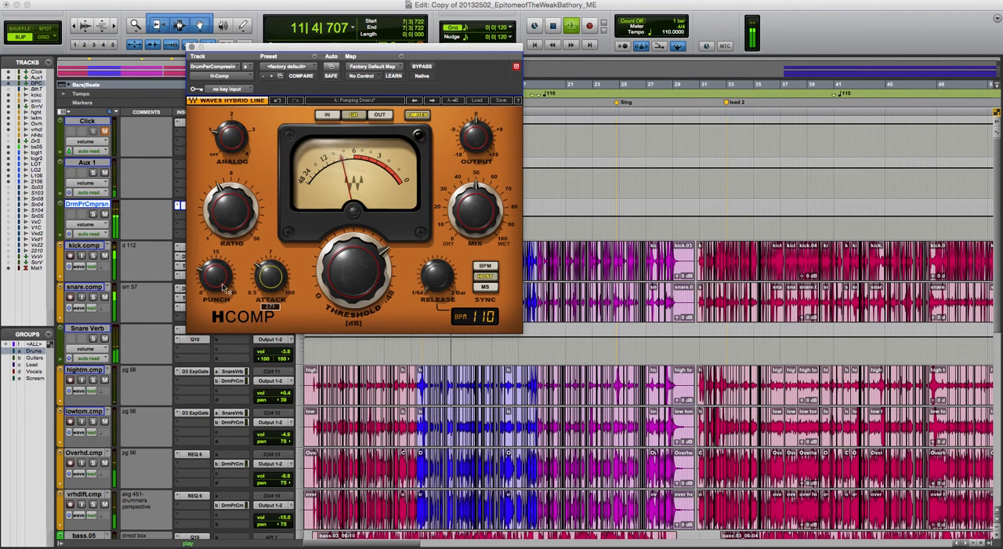
pyautogui.moveTo(476, 210); pyautogui.dragTo(475, 177)
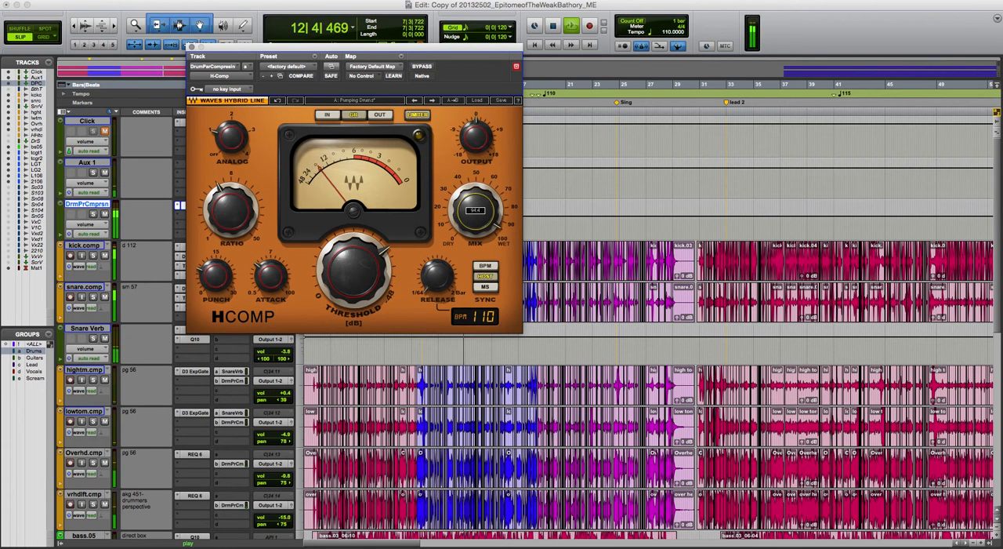
pyautogui.click(192, 47)
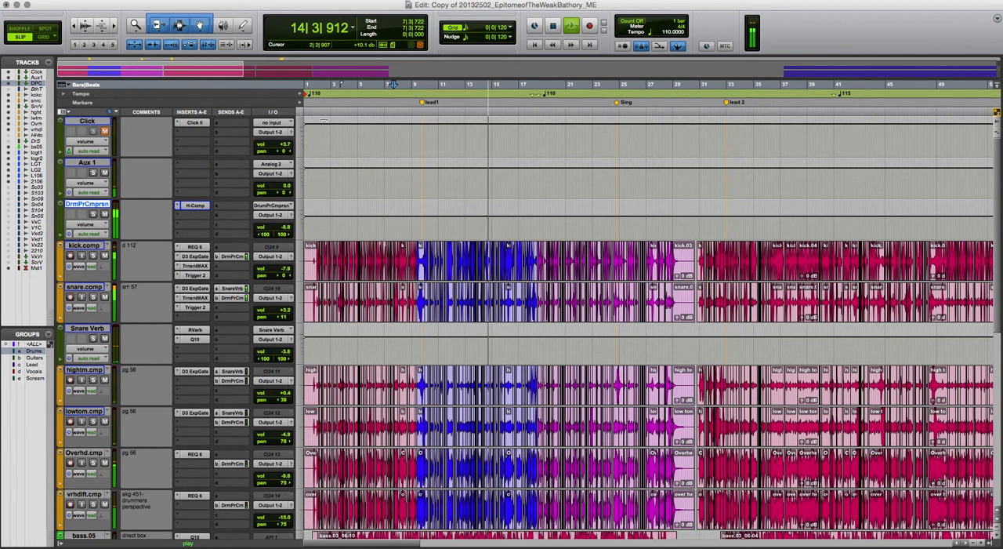
# Stop playback and look over the session's tracks from the click and drums down to the guitars and master
pyautogui.press('space')
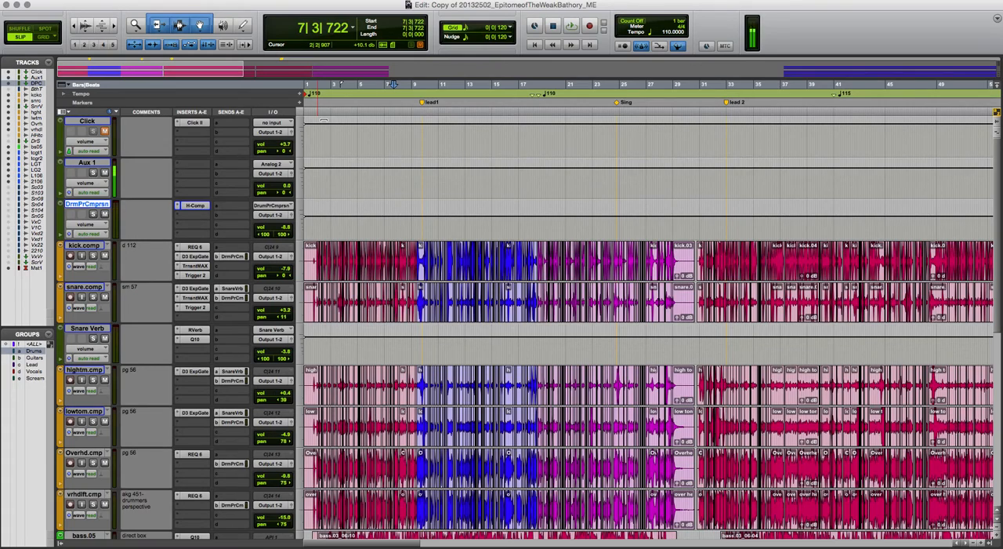
pyautogui.scroll(-6, 523, 212)
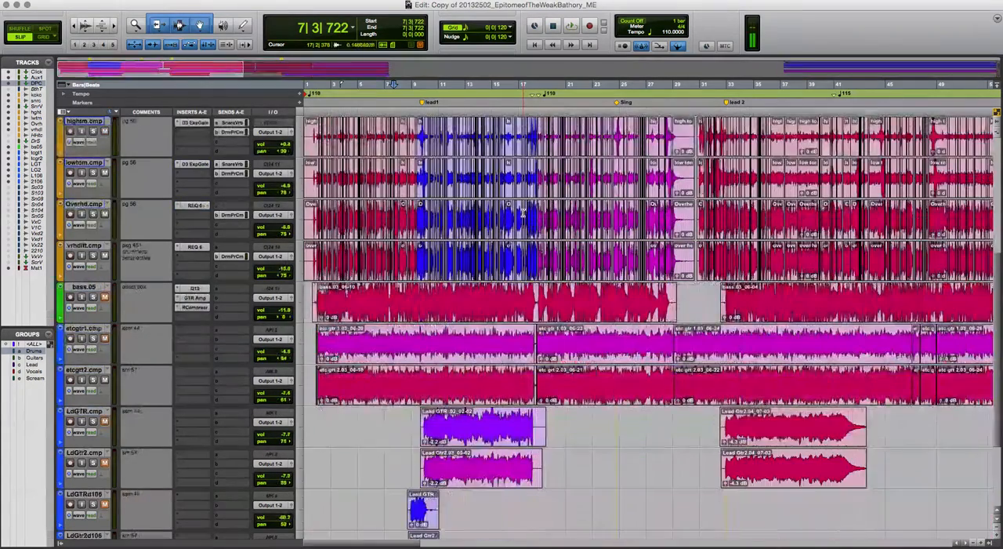
pyautogui.scroll(6, 523, 212)
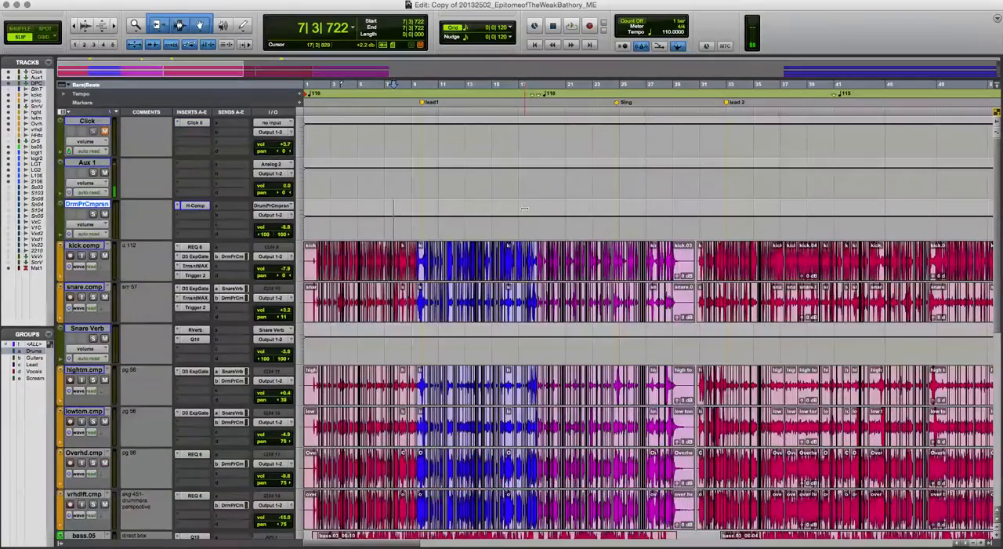
pyautogui.scroll(-9, 525, 209)
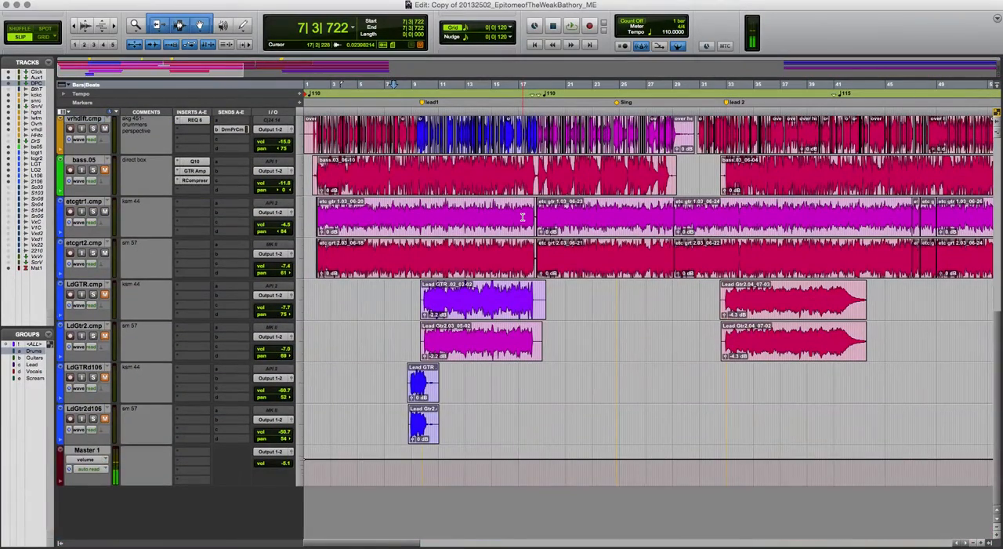
pyautogui.scroll(9, 523, 223)
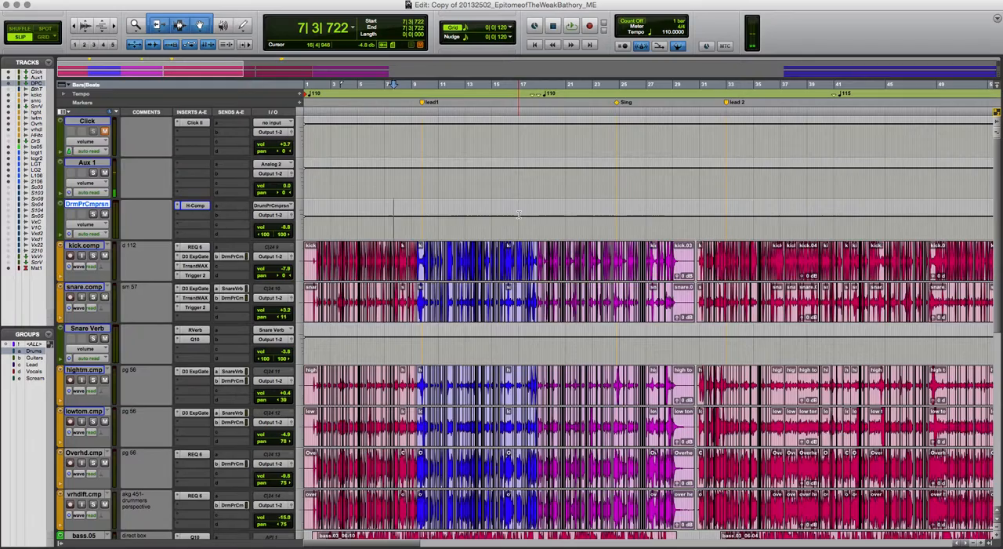
pyautogui.scroll(-7, 518, 213)
pyautogui.scroll(7, 518, 221)
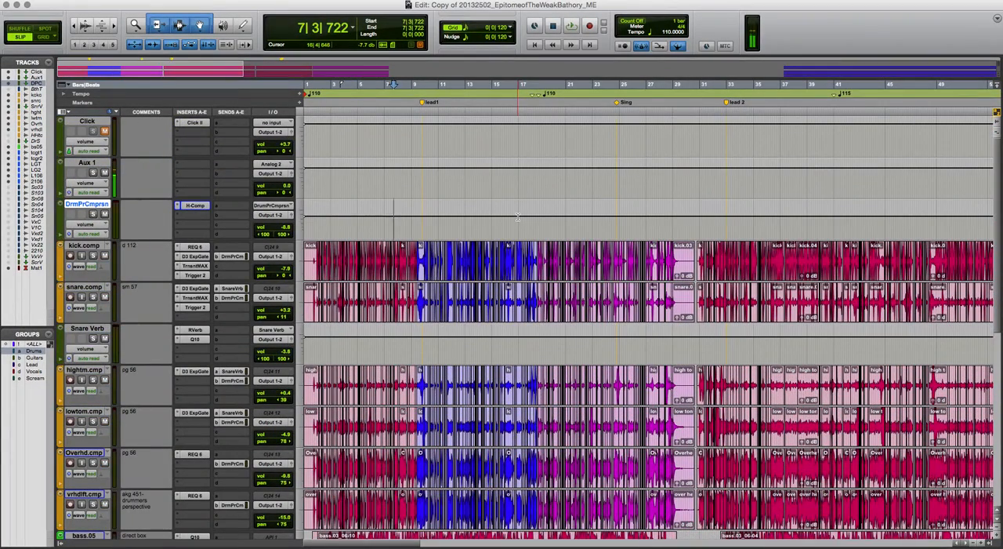
# Audition the song's closing section from bar 70, after the lead 3 marker, through bar 89 and stop playback
pyautogui.press('Return')
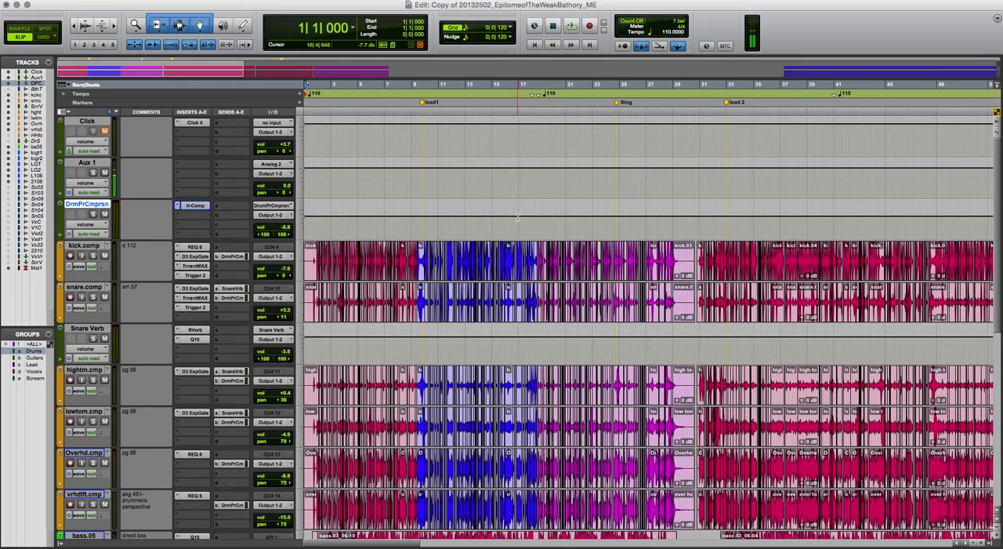
pyautogui.press('super+bracketleft')
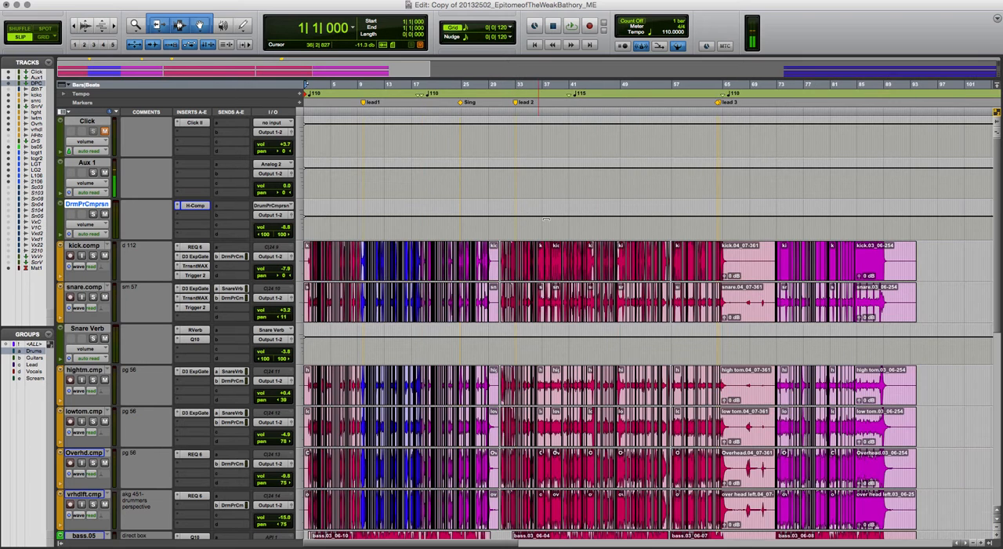
pyautogui.click(772, 224)
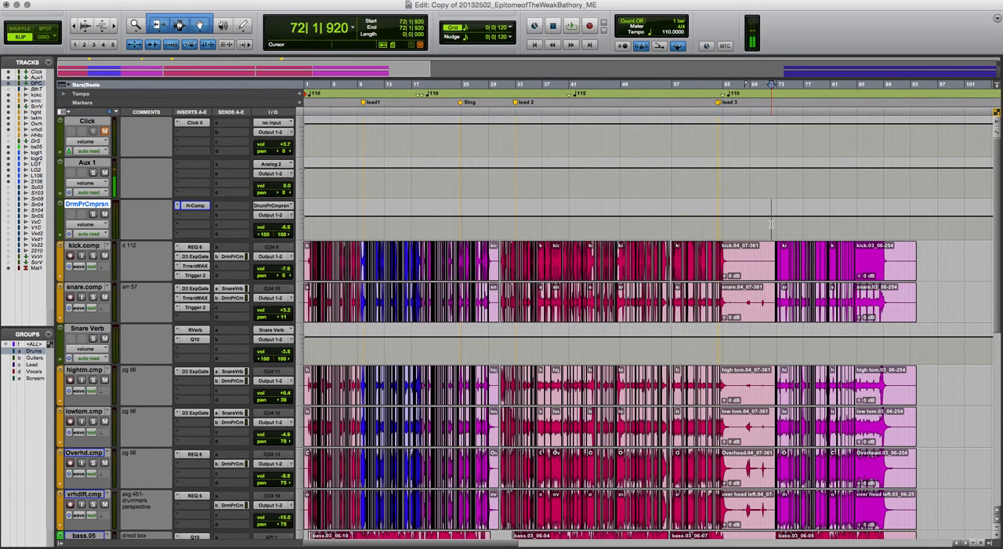
pyautogui.click(763, 223)
pyautogui.press('space')
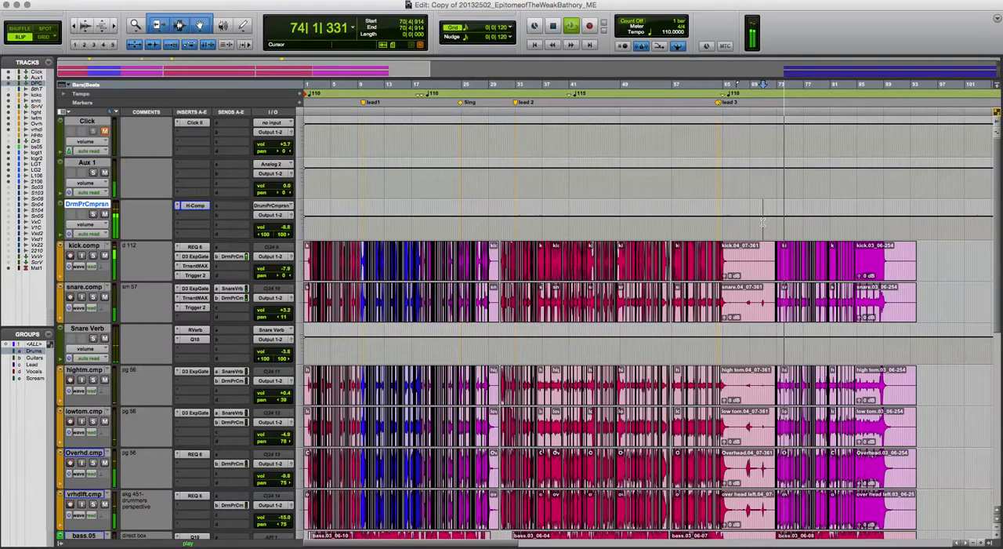
pyautogui.scroll(-5, 762, 223)
pyautogui.scroll(1, 762, 223)
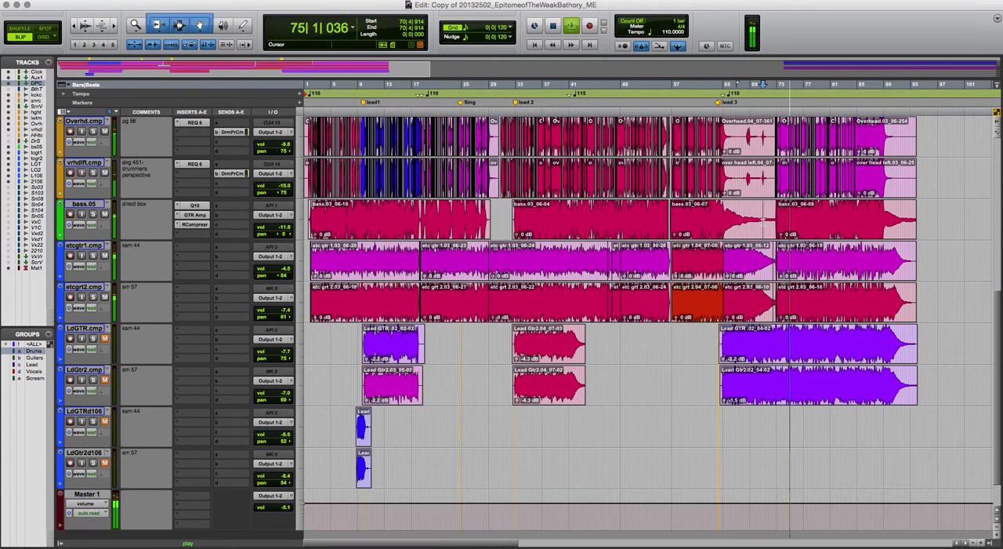
pyautogui.scroll(8, 762, 223)
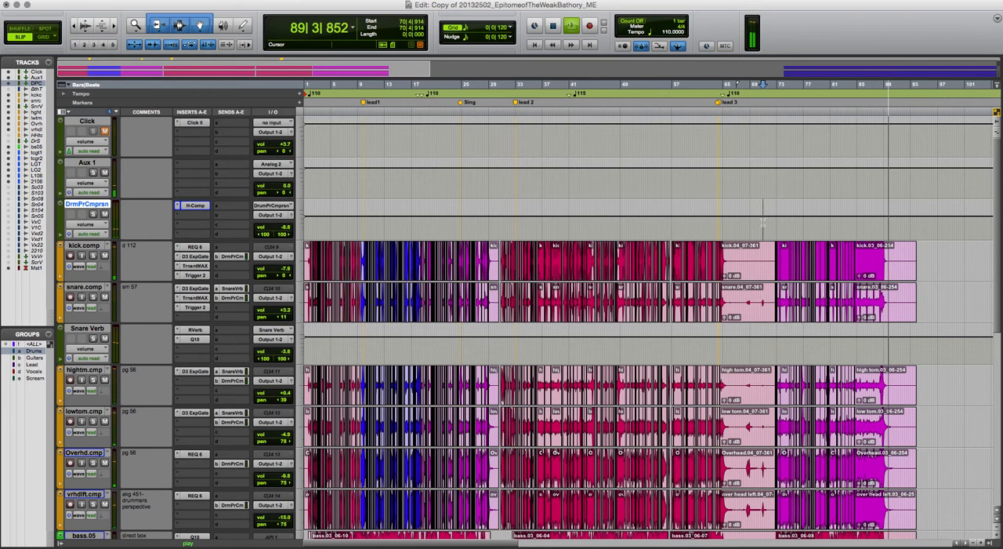
pyautogui.press('space')
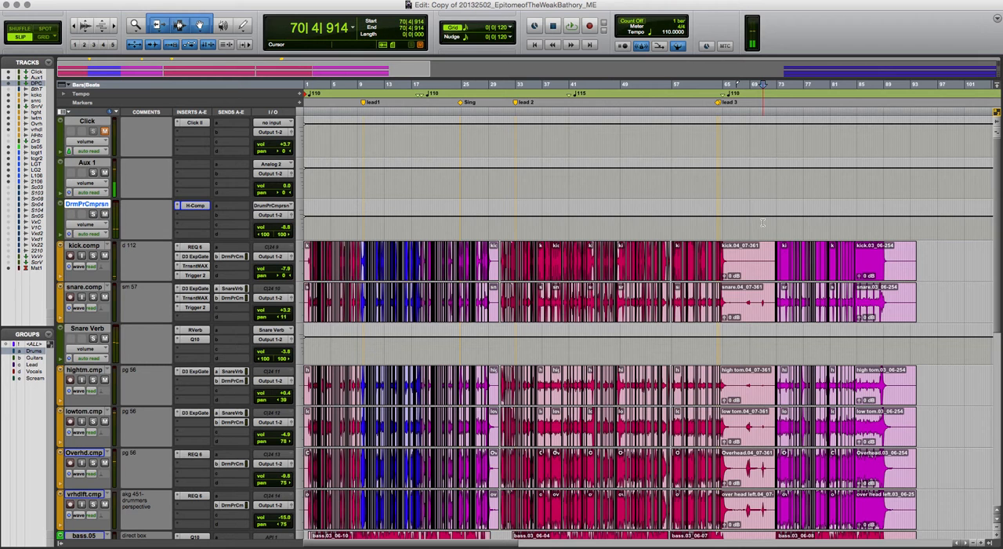